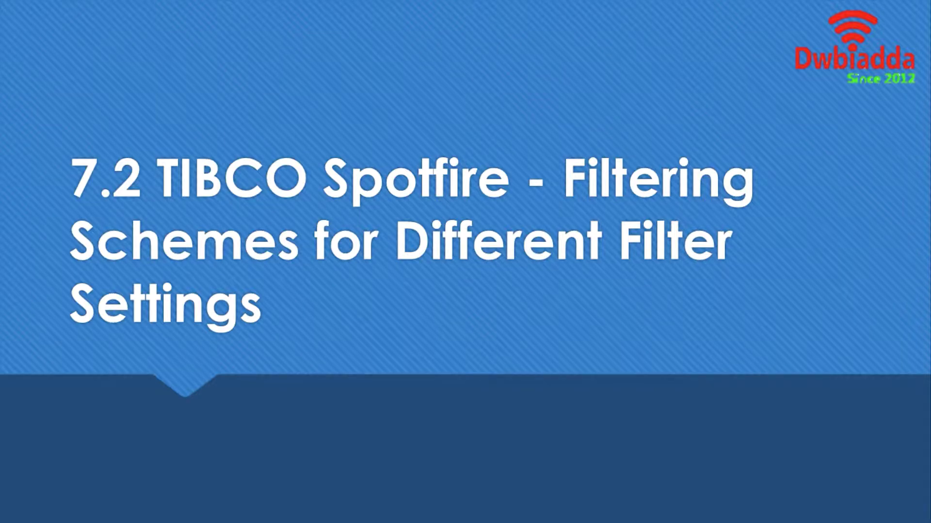
# Exit the title slide show and switch to the Spotfire analysis with the line, bar and pie charts
pyautogui.press('Escape')
pyautogui.hotkey('alt', 'Tab')
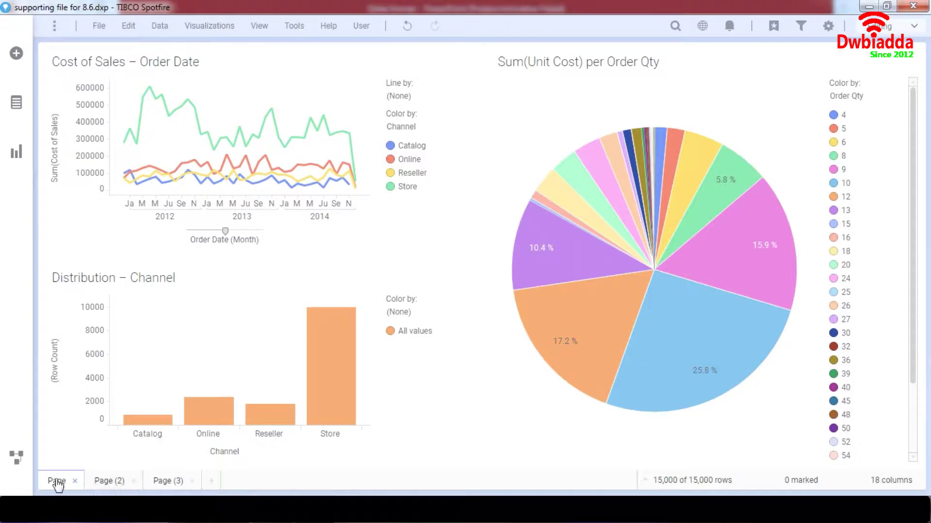
# Review Page (2) and mark point groups in the Price vs. Order Qty and Price vs. Profit scatter plots
pyautogui.click(167, 482)
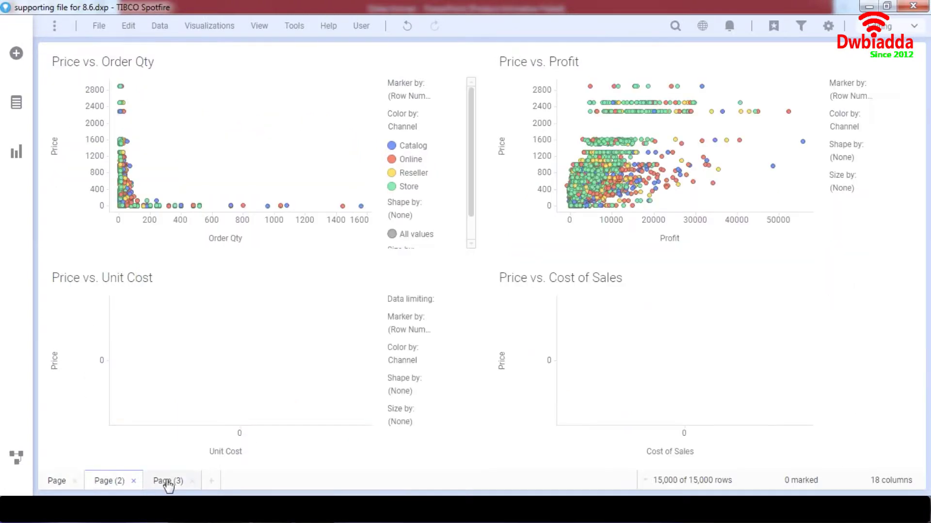
pyautogui.click(64, 480)
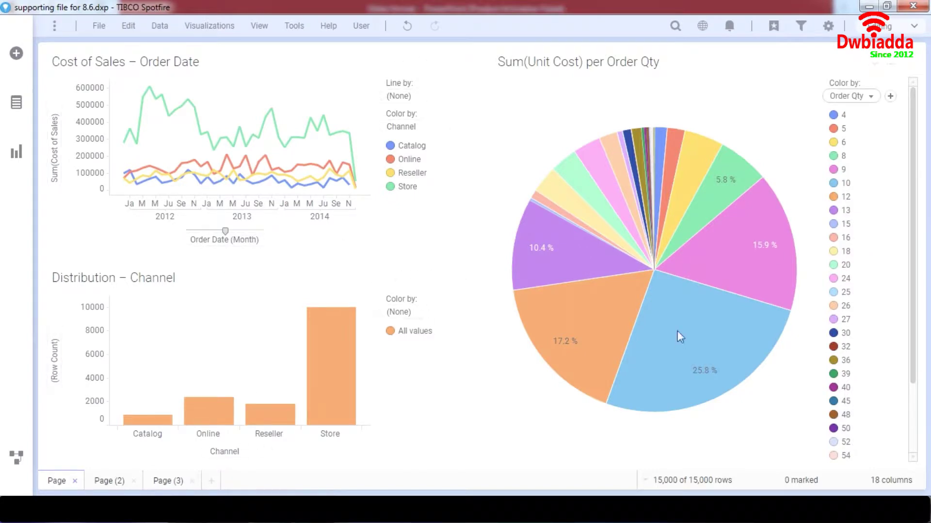
pyautogui.click(110, 482)
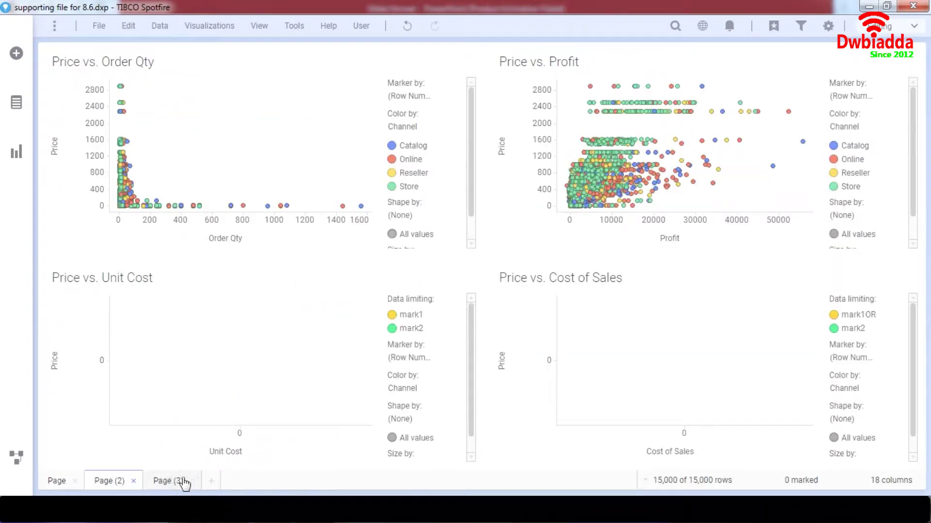
pyautogui.moveTo(122, 126); pyautogui.dragTo(190, 220)
pyautogui.moveTo(590, 88); pyautogui.dragTo(618, 130)
pyautogui.moveTo(661, 179); pyautogui.dragTo(702, 212)
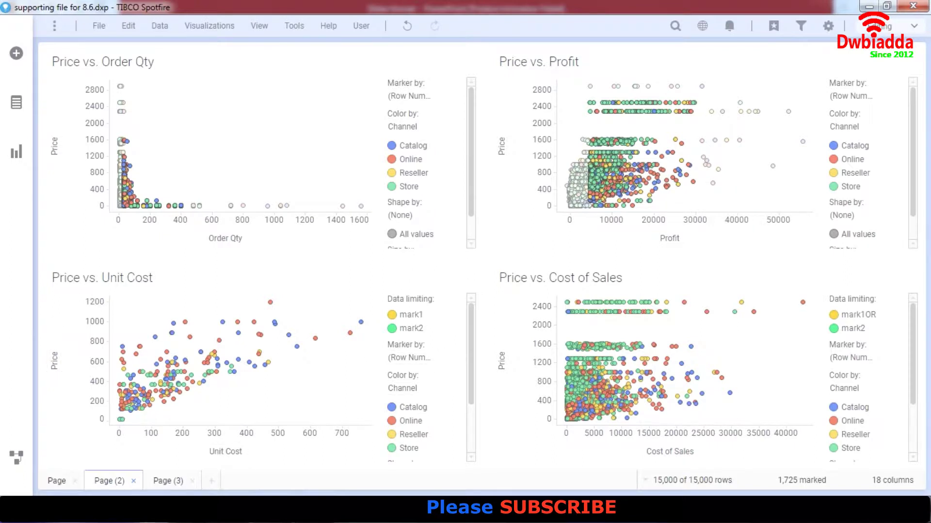
# Check the category chart page, then return to the first page with the Filters panel shown
pyautogui.click(167, 481)
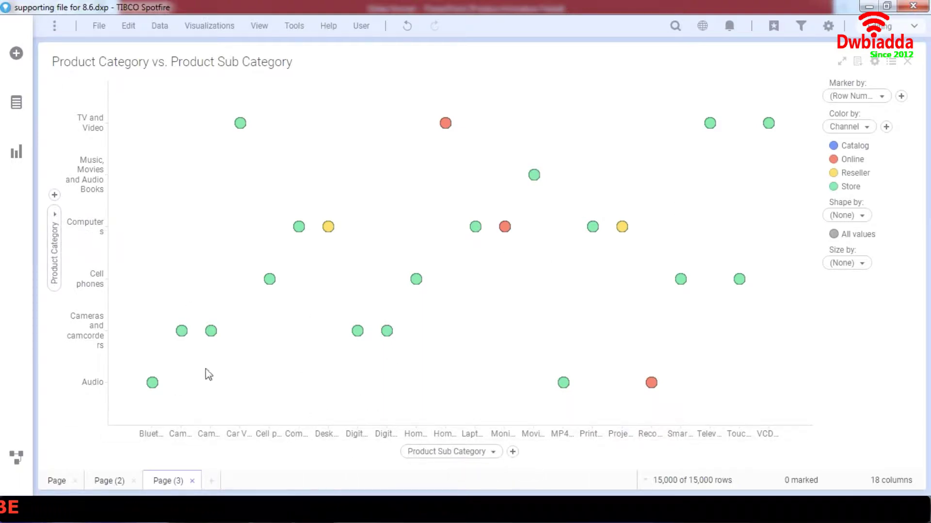
pyautogui.click(54, 480)
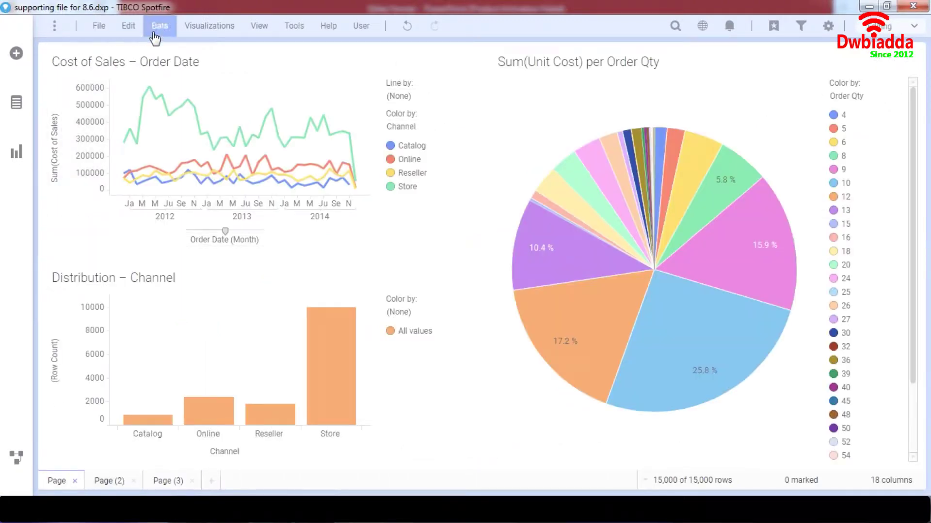
pyautogui.click(250, 29)
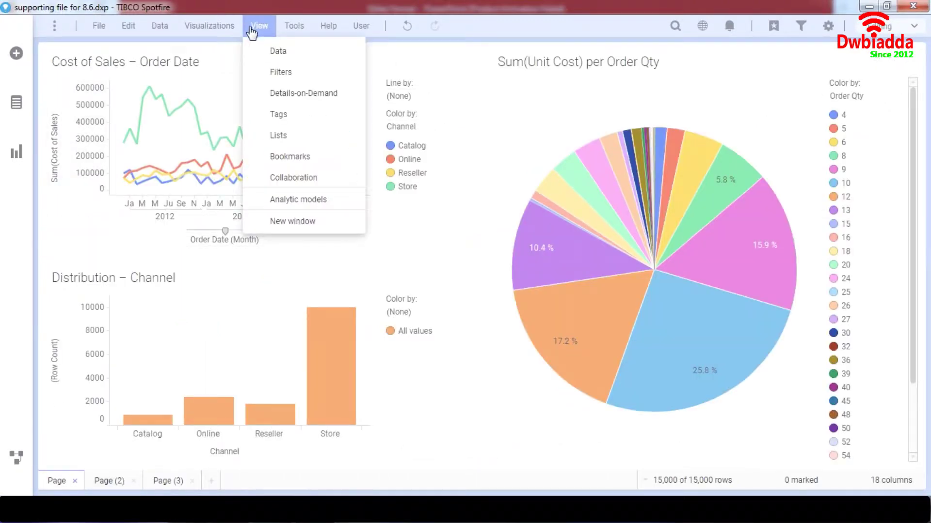
pyautogui.click(266, 74)
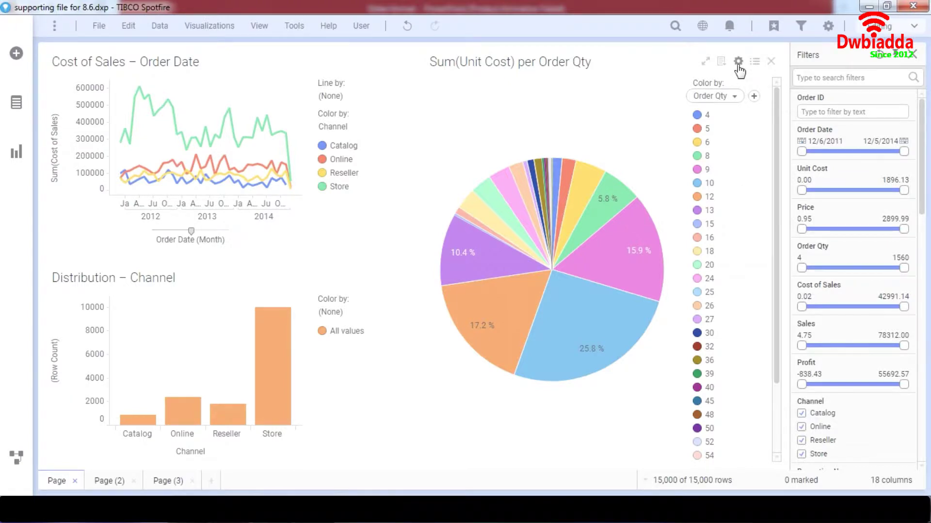
# Uncheck 'Use the current filtering from the page' for the pie chart, then move the Order Date start later to test
pyautogui.click(738, 64)
pyautogui.click(312, 141)
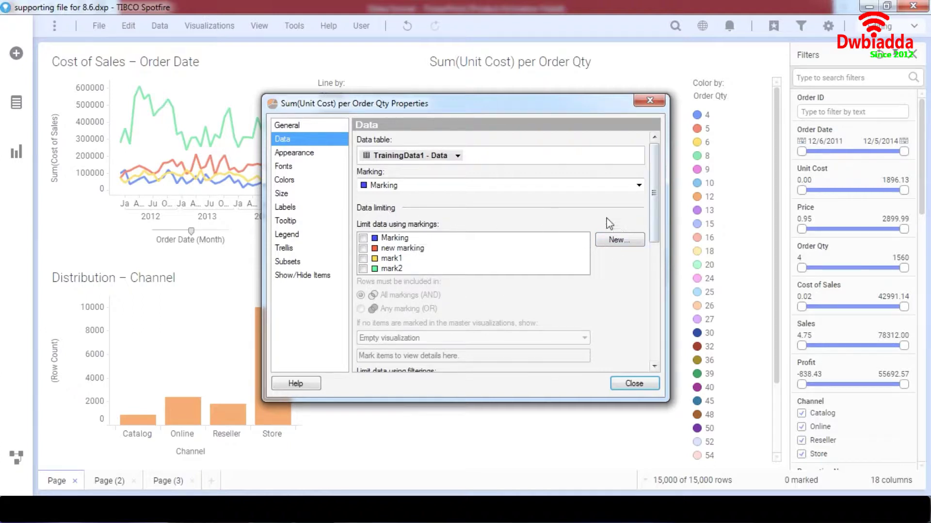
pyautogui.scroll(-5, 549, 216)
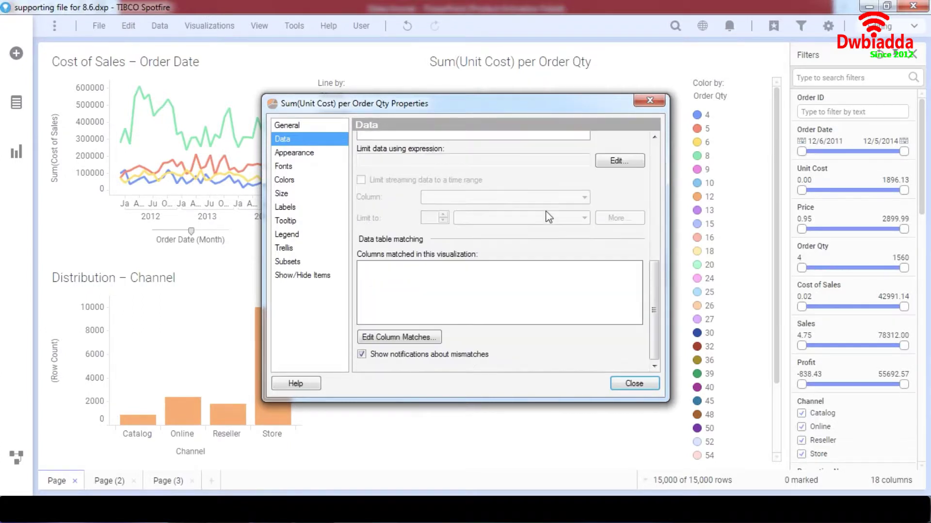
pyautogui.scroll(5, 548, 216)
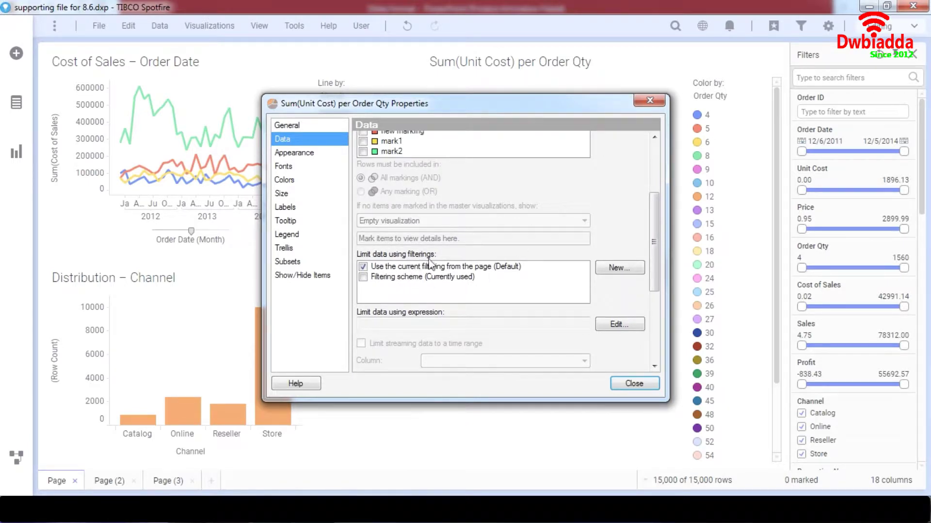
pyautogui.click(363, 267)
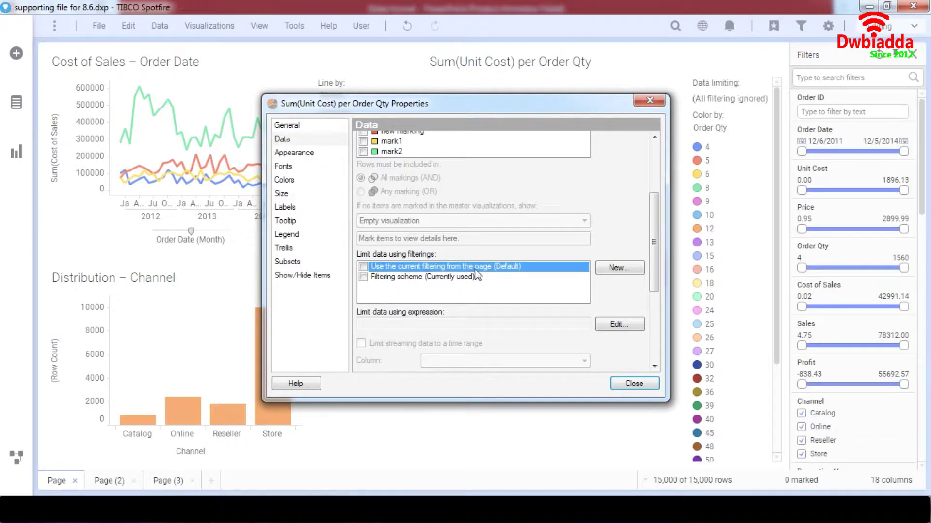
pyautogui.click(650, 99)
pyautogui.moveTo(801, 151)
pyautogui.mouseDown()
pyautogui.moveTo(859, 152)
pyautogui.moveTo(787, 155)
pyautogui.mouseUp()
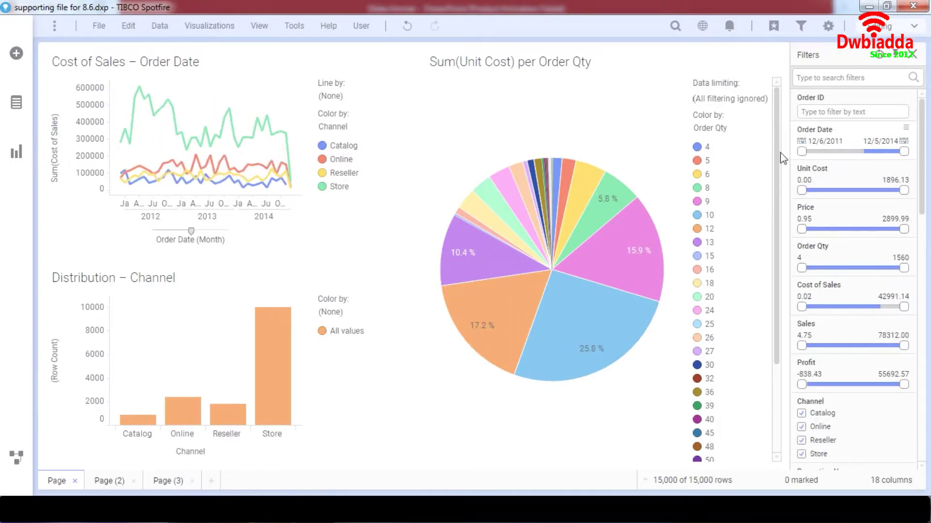
# Test Order Date from 1/5/2013, reset it to full range, and re-check page filtering for the pie chart
pyautogui.moveTo(802, 152); pyautogui.dragTo(835, 154)
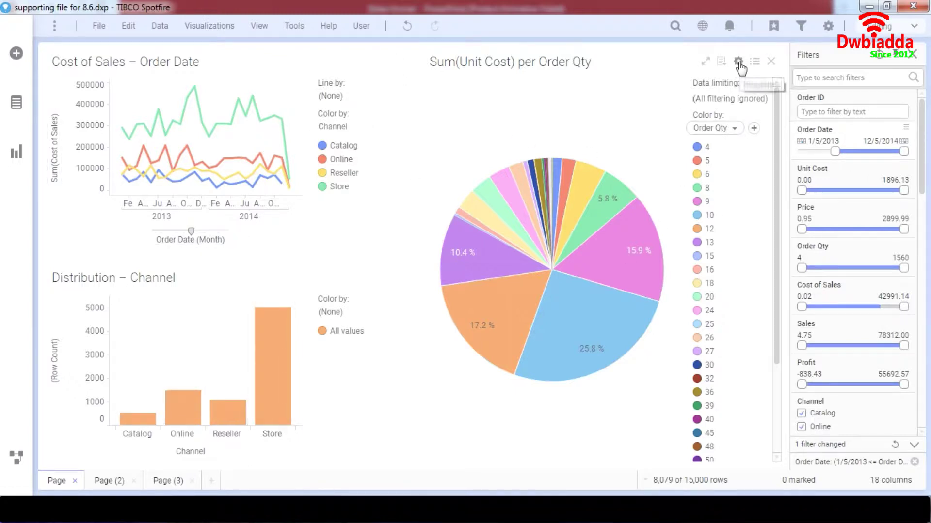
pyautogui.moveTo(834, 154); pyautogui.dragTo(801, 154)
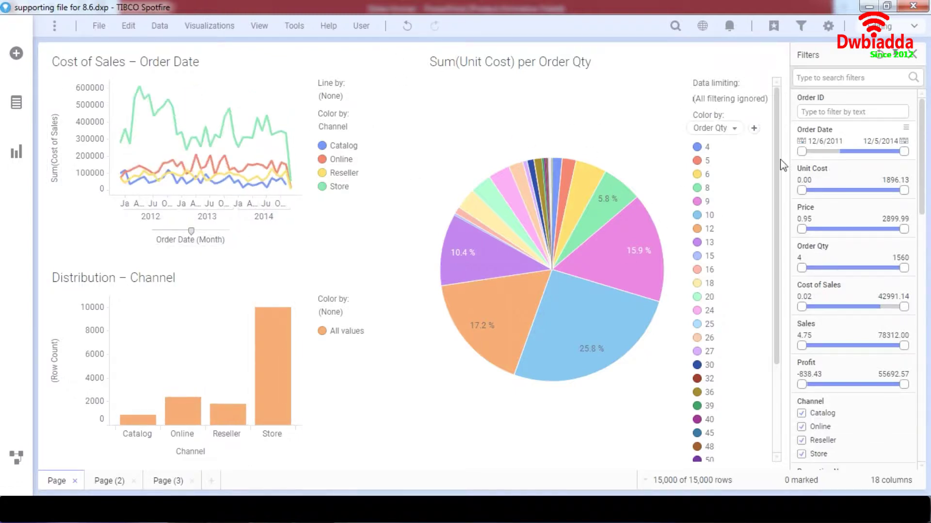
pyautogui.click(737, 62)
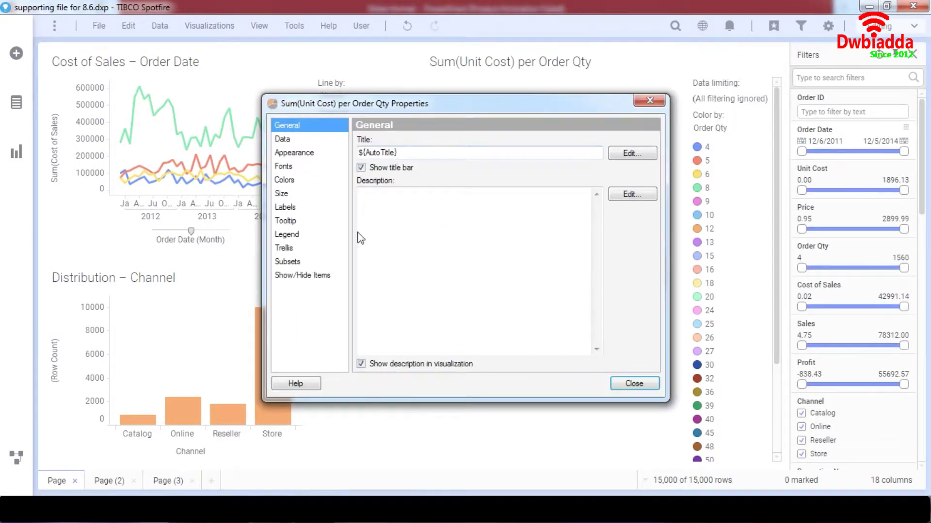
pyautogui.click(294, 137)
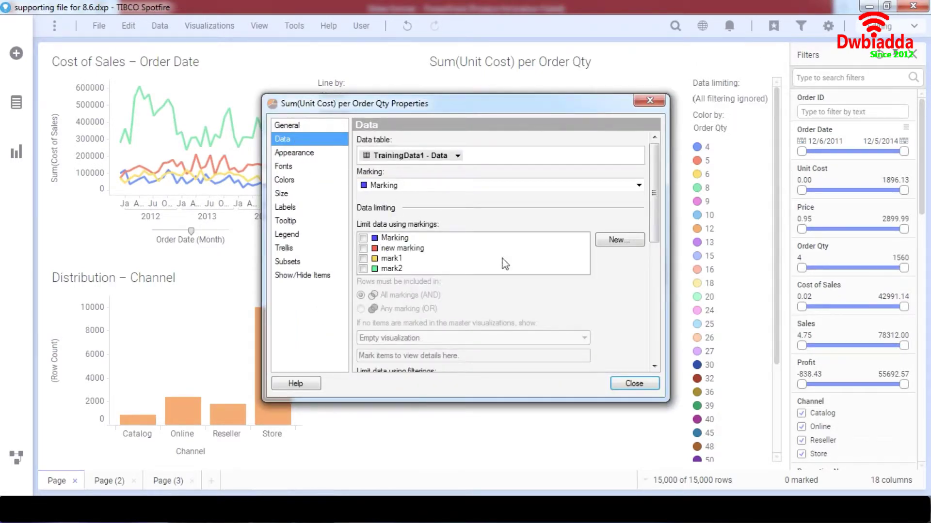
pyautogui.scroll(-3, 509, 275)
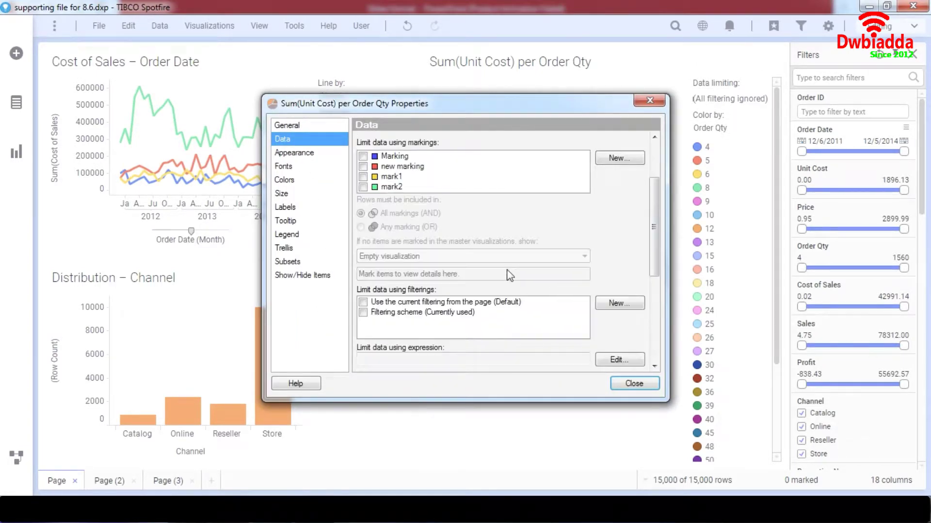
pyautogui.click(364, 303)
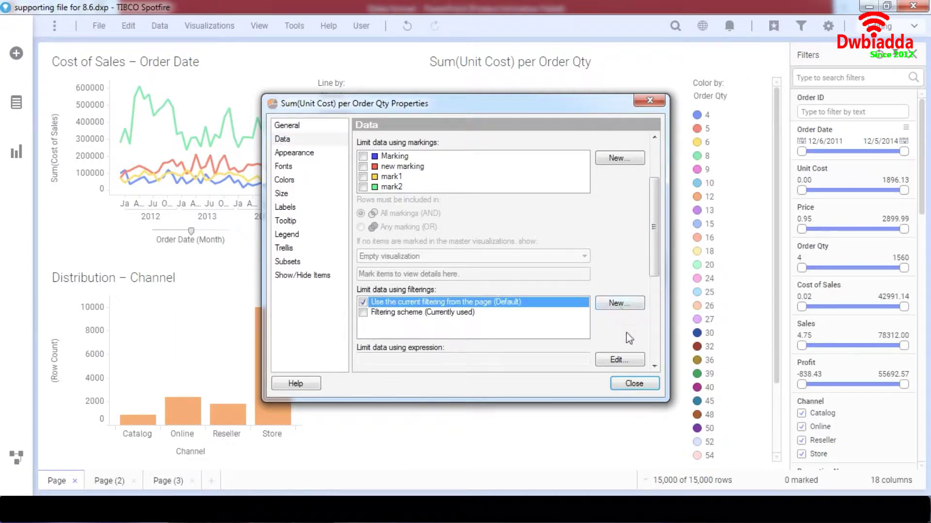
# Move the Order Date start to 7/28/2012 and create a new filtering scheme named 'Filtering scheme 1'
pyautogui.click(634, 384)
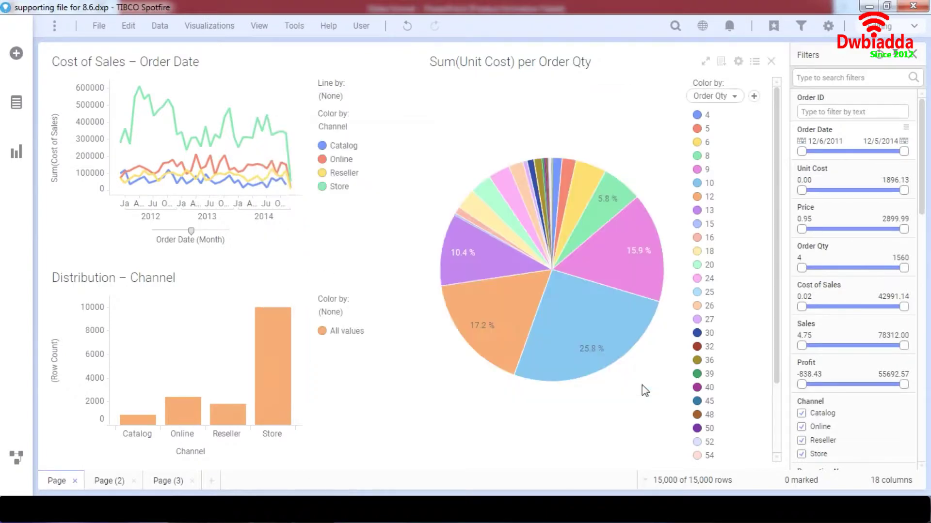
pyautogui.moveTo(801, 151); pyautogui.dragTo(782, 157)
pyautogui.click(738, 61)
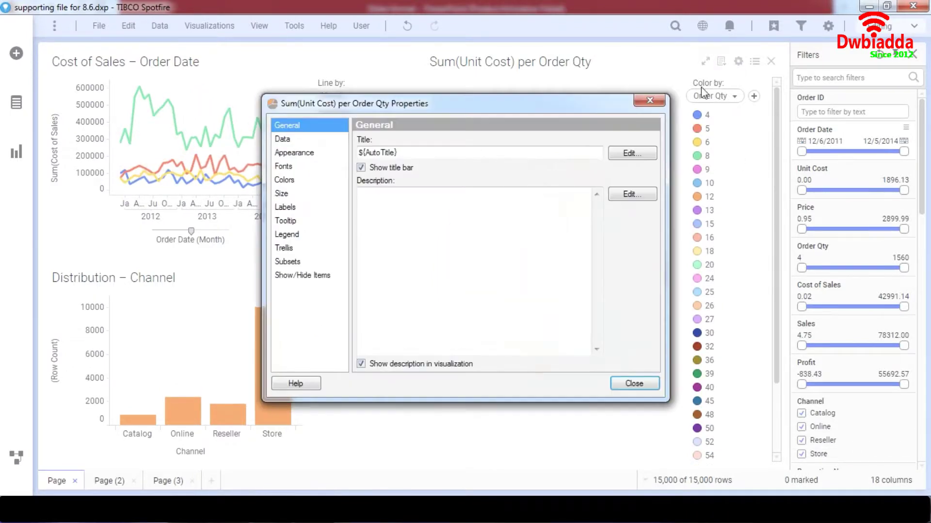
pyautogui.click(282, 139)
pyautogui.scroll(-5, 557, 281)
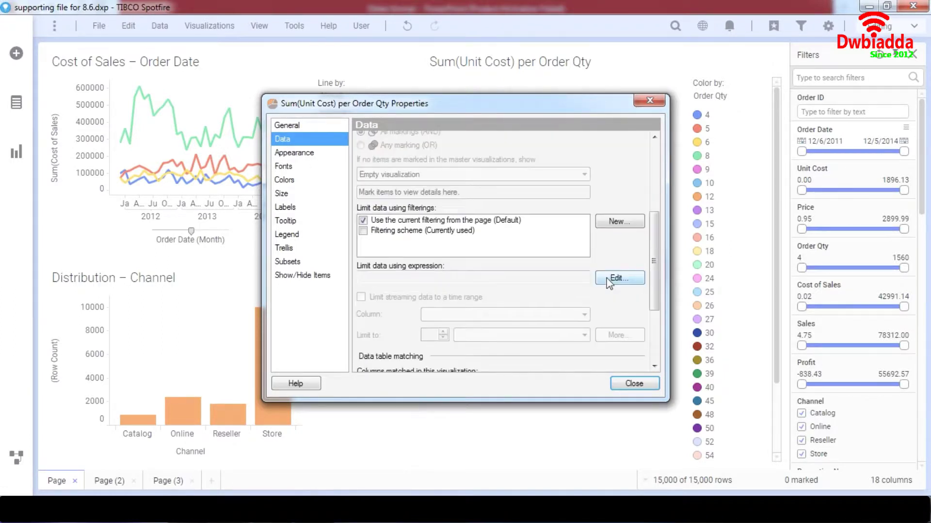
pyautogui.click(626, 221)
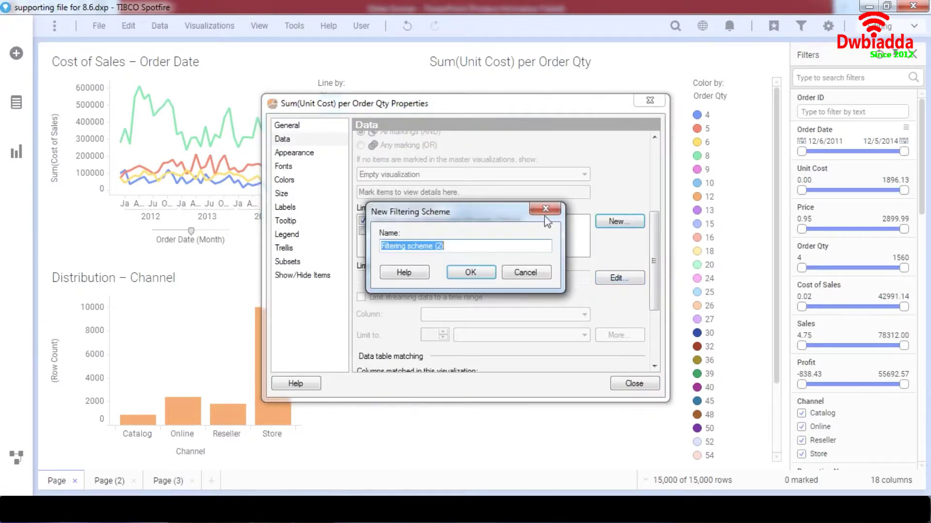
pyautogui.click(467, 247)
pyautogui.write('1')
pyautogui.press('Return')
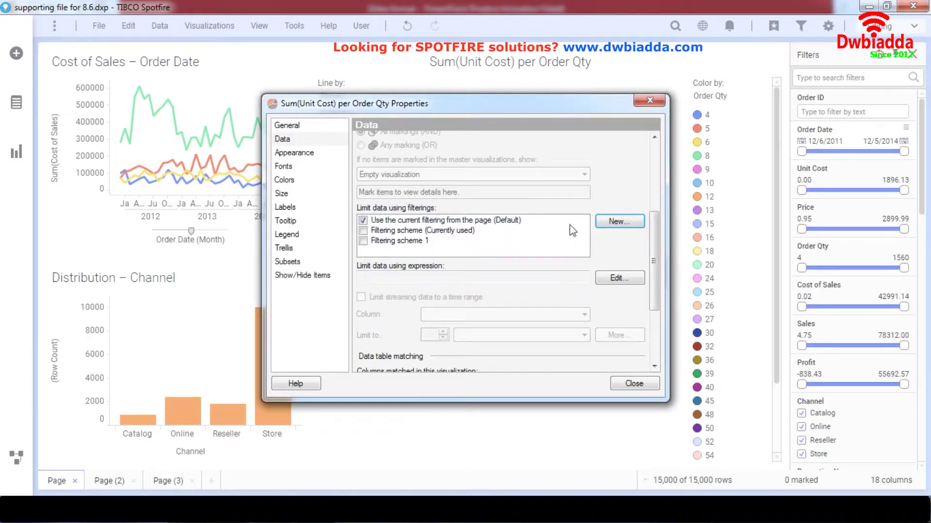
# Add 'Filtering scheme 2' and uncheck the pie chart's 'Use the current filtering from the page'
pyautogui.click(622, 221)
pyautogui.click(502, 247)
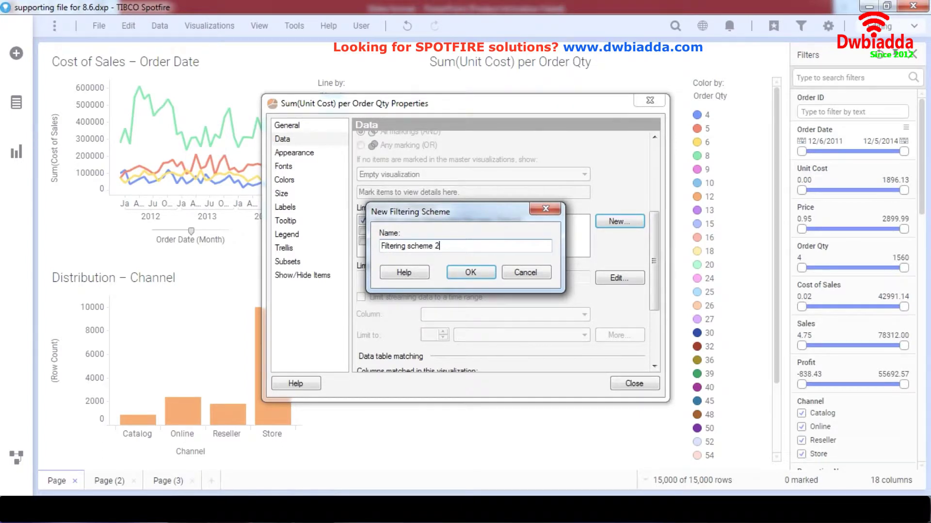
pyautogui.press('Return')
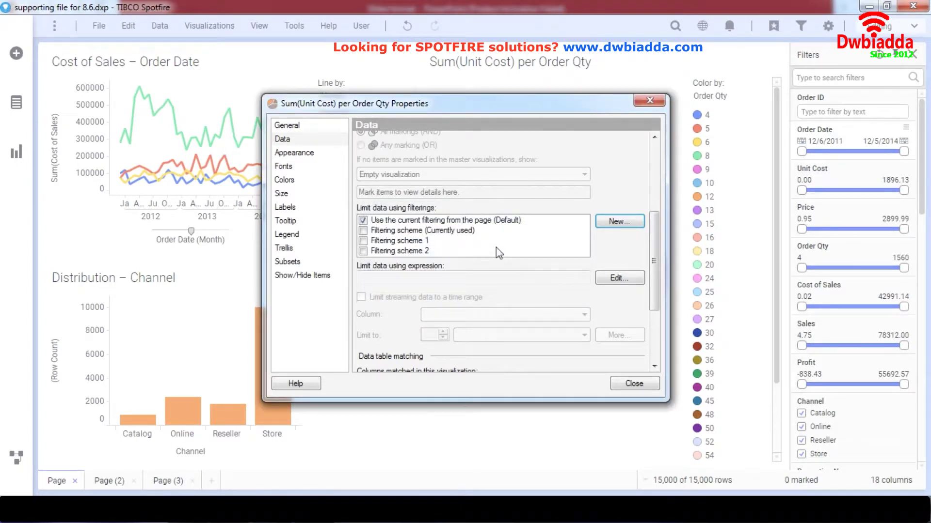
pyautogui.click(463, 232)
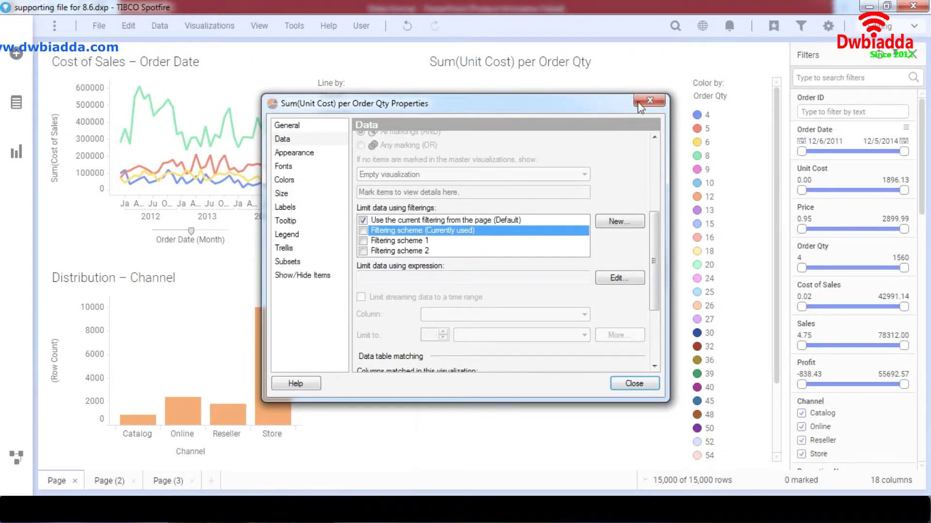
pyautogui.click(364, 220)
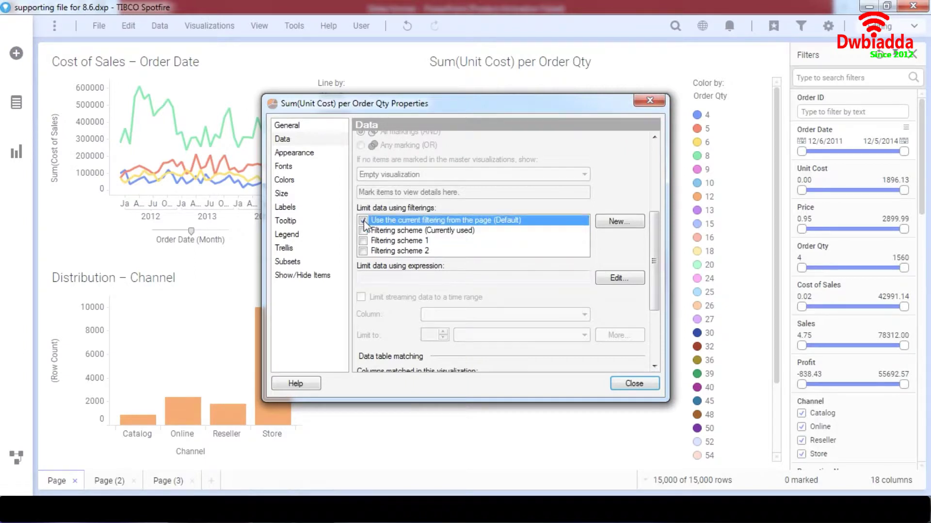
pyautogui.click(651, 102)
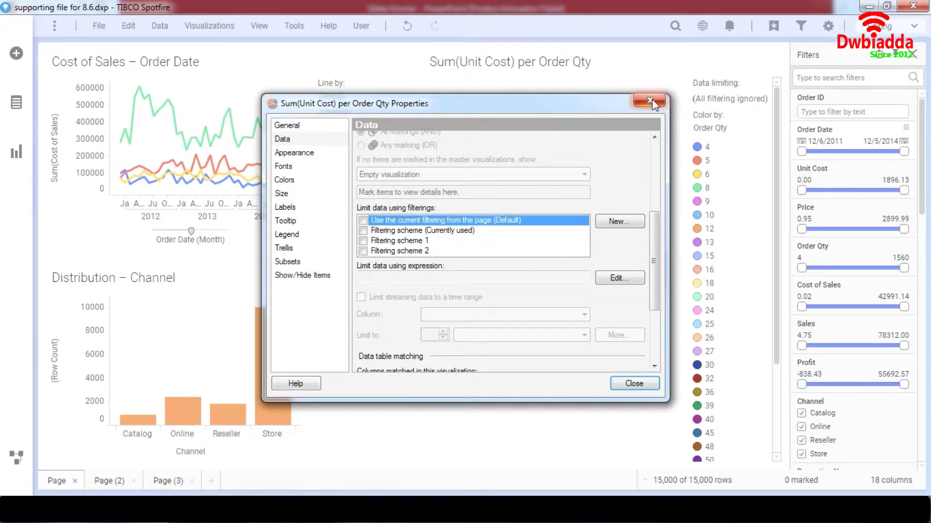
pyautogui.scroll(-3, 604, 217)
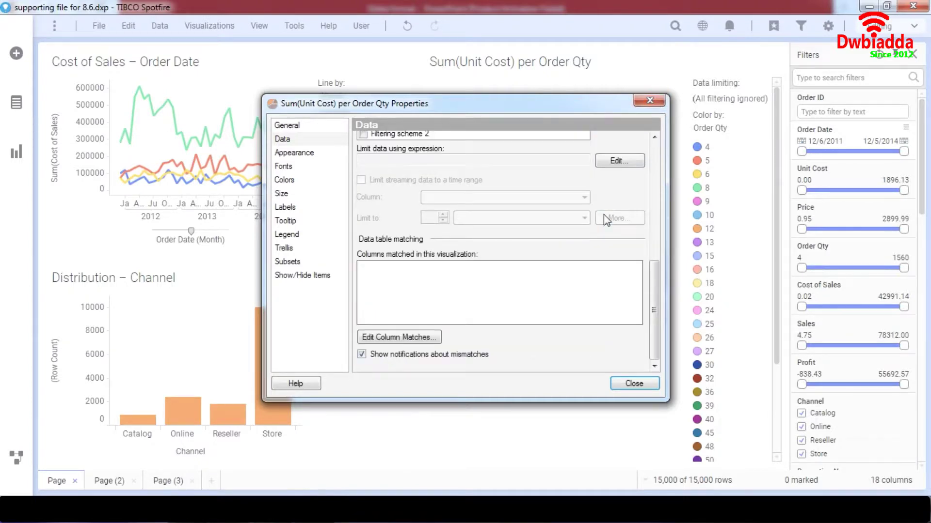
pyautogui.scroll(4, 603, 214)
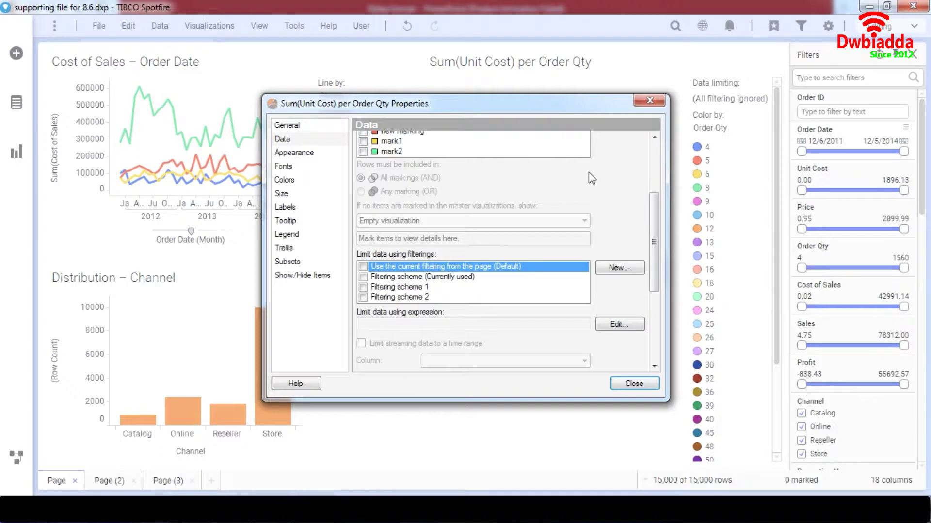
# Check Filtering scheme 1 in the Cost of Sales line chart's Data properties, keeping page filtering on
pyautogui.click(650, 100)
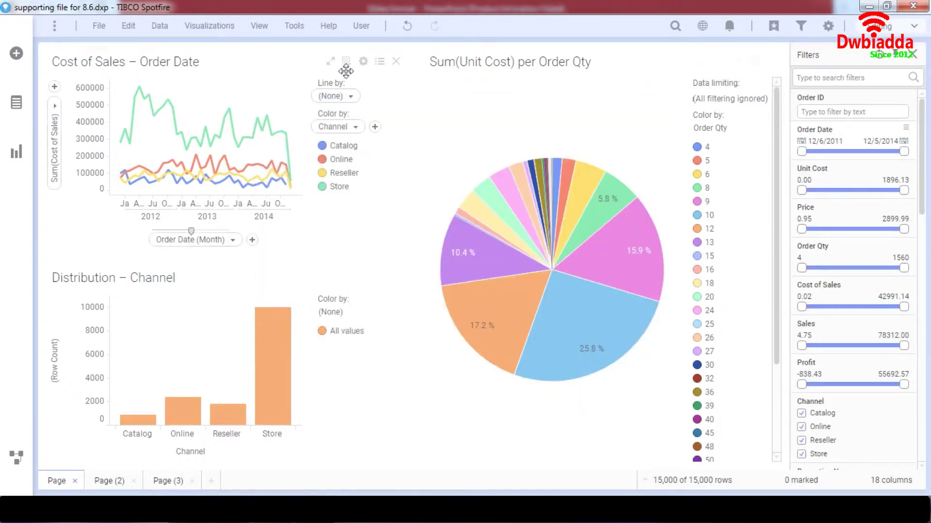
pyautogui.click(363, 62)
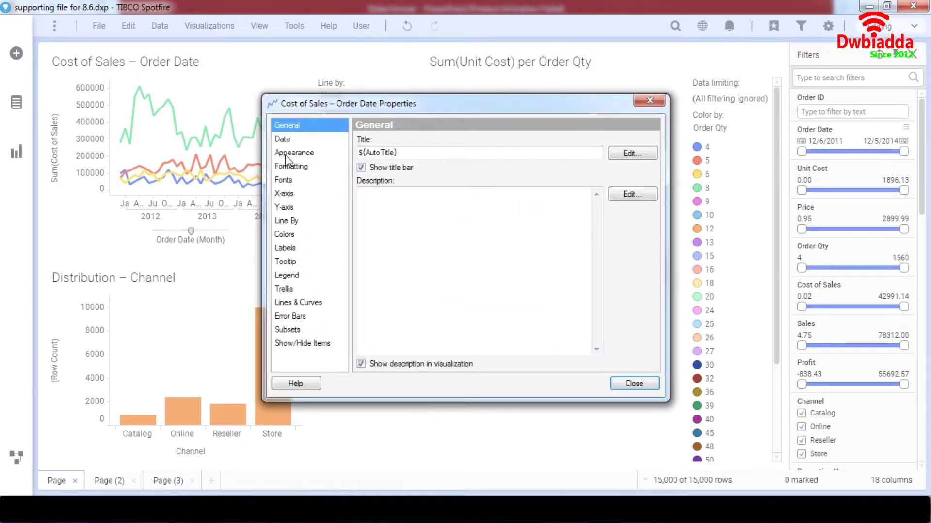
pyautogui.click(283, 139)
pyautogui.scroll(-5, 461, 302)
pyautogui.scroll(2, 462, 301)
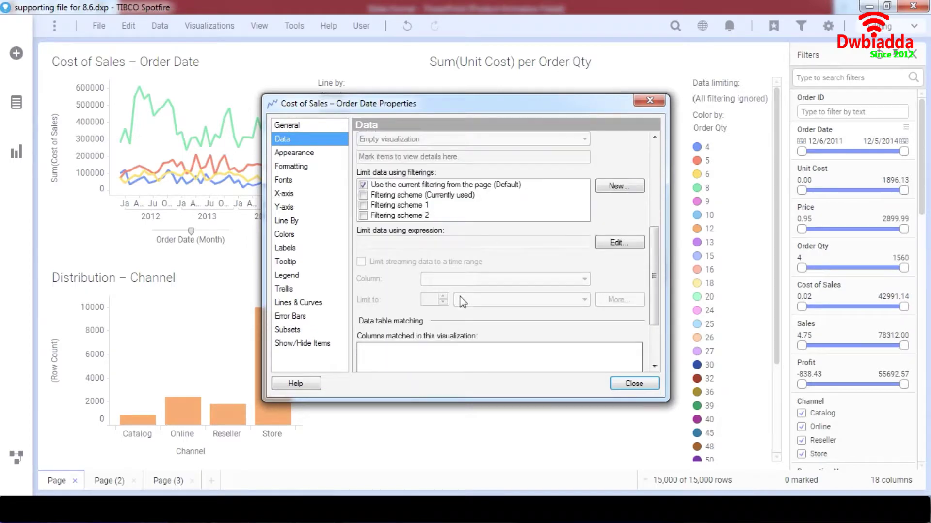
pyautogui.click(363, 205)
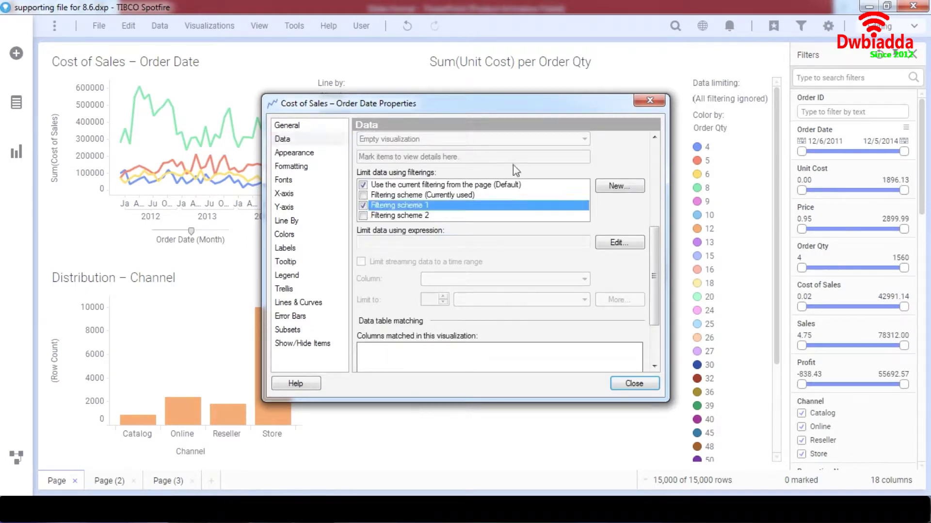
pyautogui.click(650, 101)
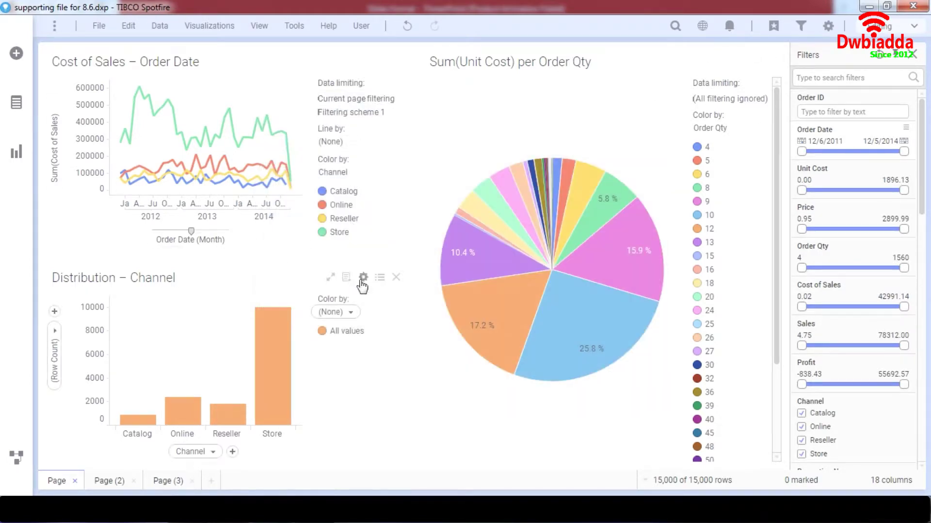
pyautogui.click(364, 277)
# In the bar chart's Data settings, check Filtering scheme 1 and uncheck the page's current filtering
pyautogui.click(285, 141)
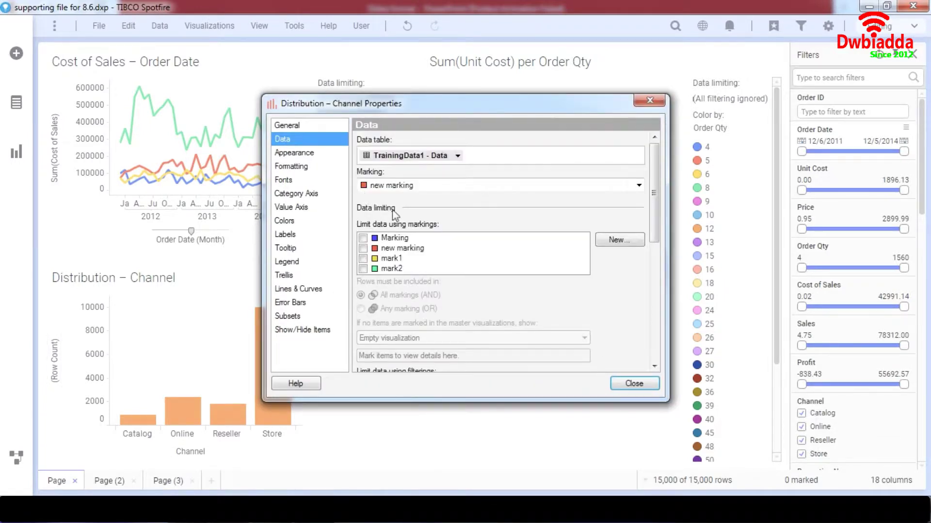
pyautogui.scroll(-3, 531, 270)
pyautogui.scroll(1, 532, 279)
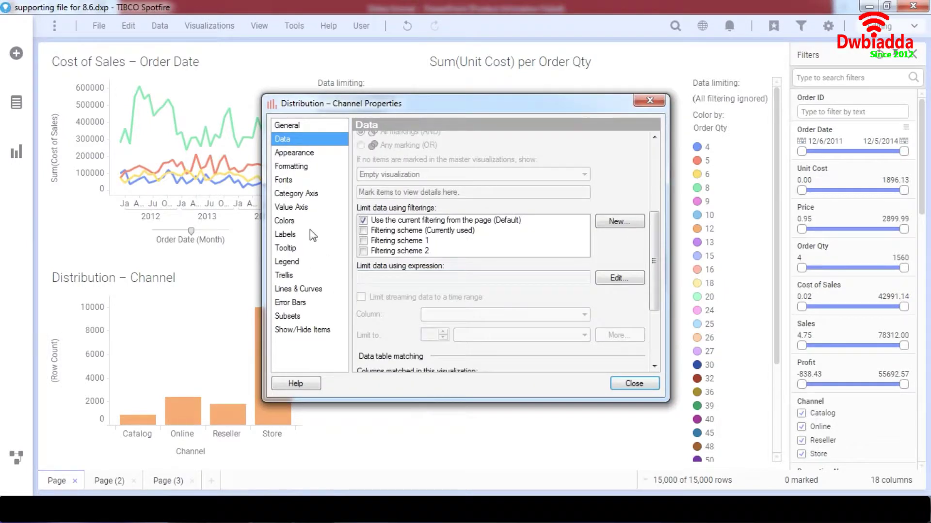
pyautogui.click(363, 242)
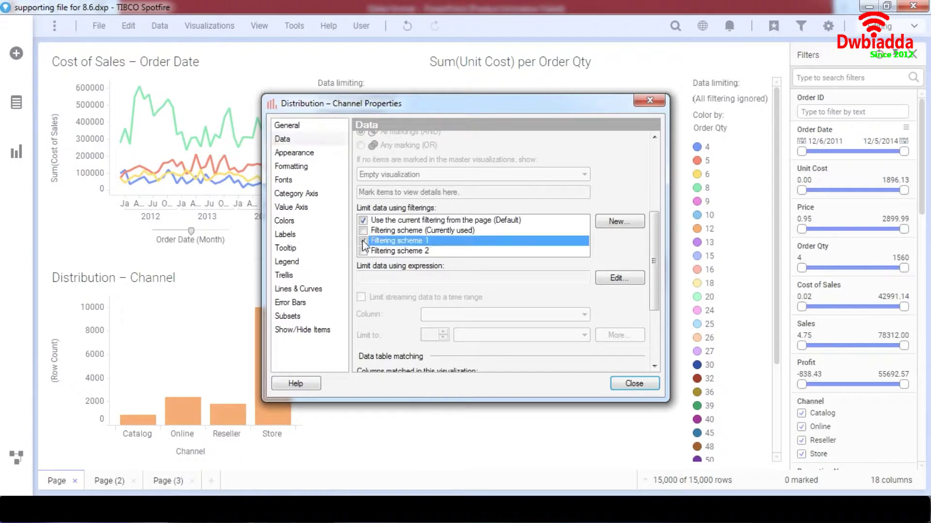
pyautogui.click(363, 220)
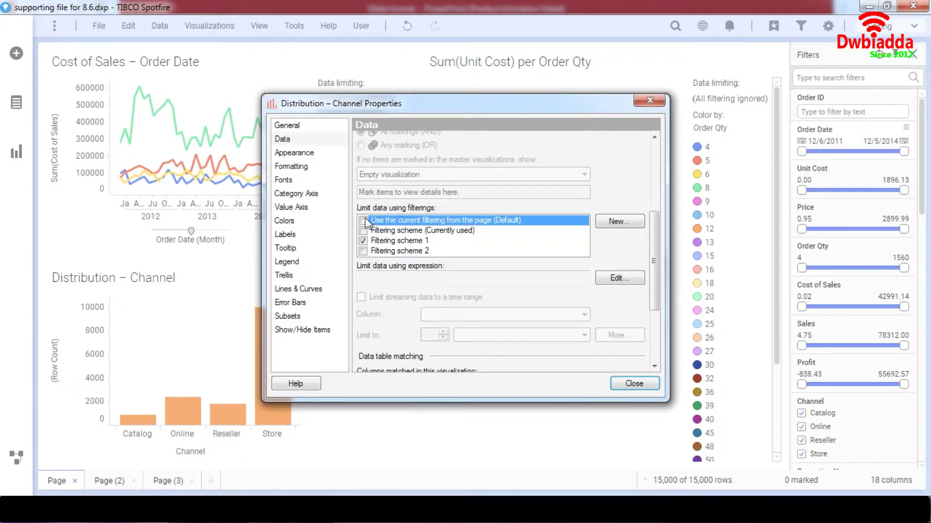
pyautogui.click(650, 100)
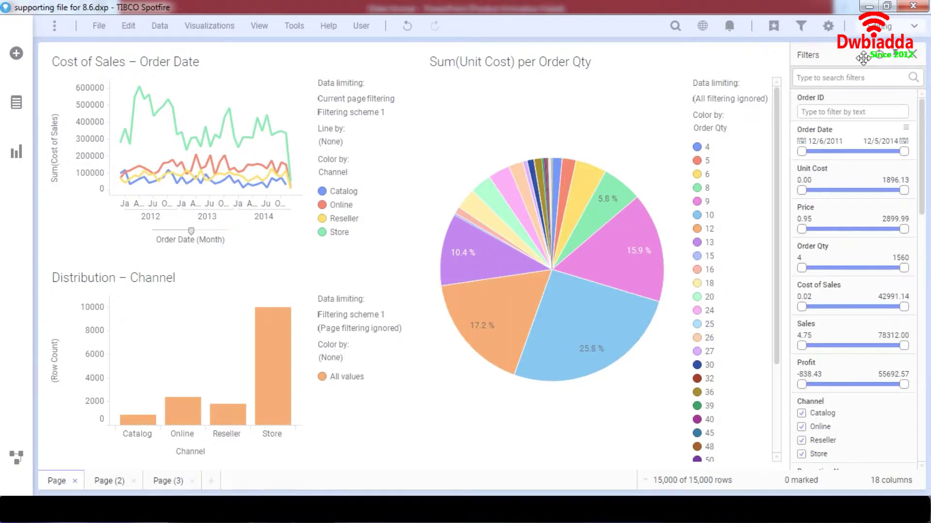
# Switch the Filters panel to Filtering scheme 1 and test Order Date ranges like 6/24/2012 to 1/9/2014
pyautogui.click(827, 59)
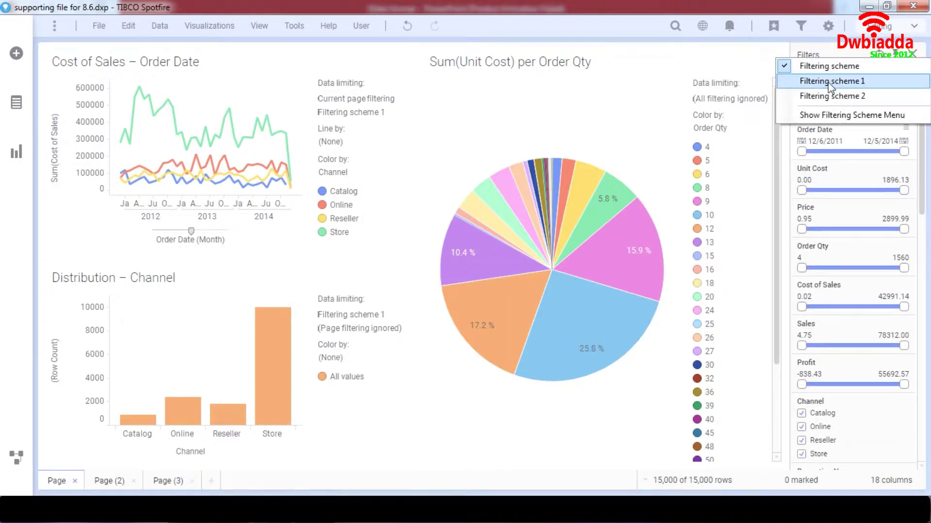
pyautogui.click(830, 81)
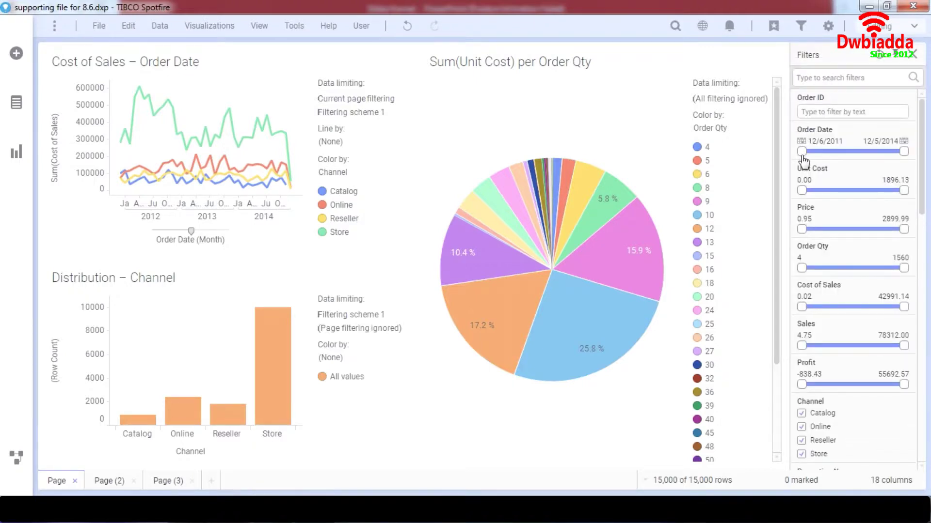
pyautogui.moveTo(802, 151)
pyautogui.mouseDown()
pyautogui.moveTo(846, 152)
pyautogui.moveTo(789, 151)
pyautogui.mouseUp()
pyautogui.moveTo(903, 152)
pyautogui.mouseDown()
pyautogui.moveTo(875, 152)
pyautogui.moveTo(908, 155)
pyautogui.mouseUp()
pyautogui.moveTo(819, 153); pyautogui.dragTo(800, 153)
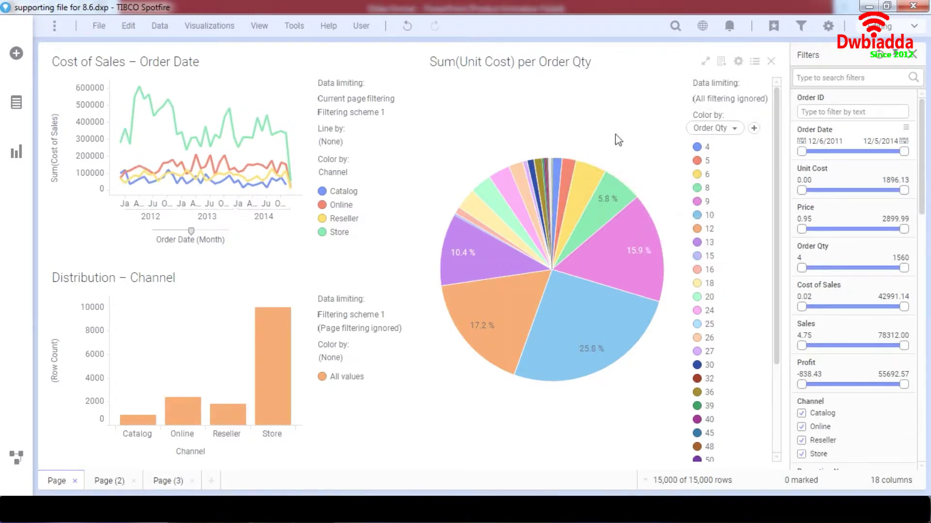
# Check Filtering scheme 1 in the unit-cost pie chart's Data properties
pyautogui.click(740, 64)
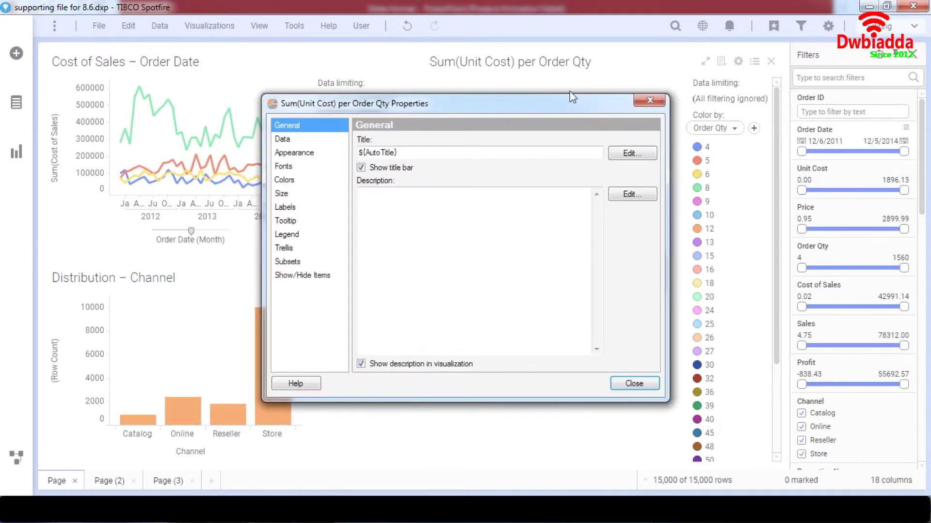
pyautogui.scroll(-5, 409, 278)
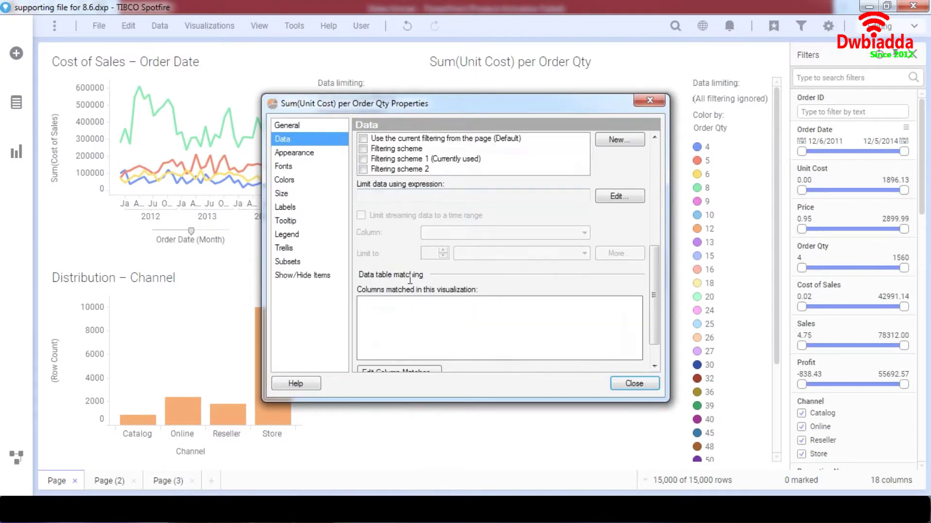
pyautogui.click(363, 160)
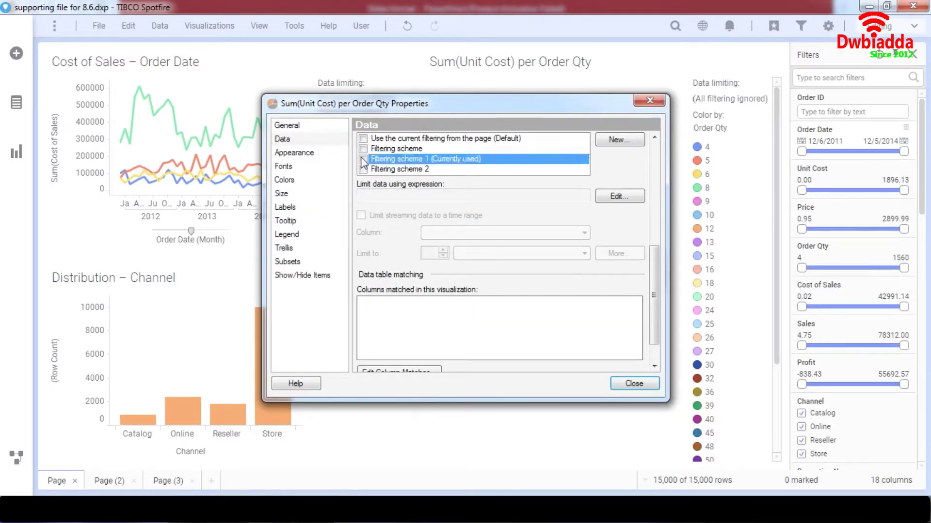
pyautogui.click(649, 102)
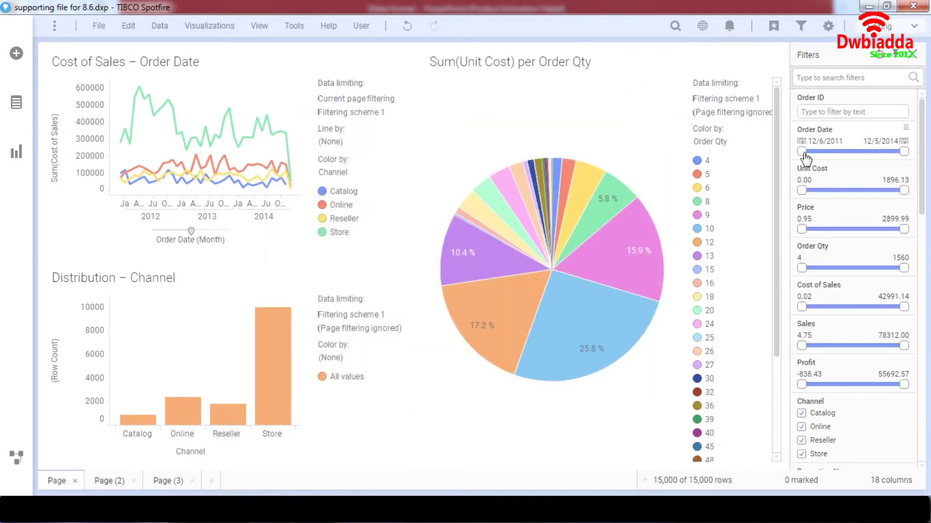
# Move the Order Date start to 5/28/2012, then show the Filters panel on Page (2) and check its scheme
pyautogui.moveTo(818, 153); pyautogui.dragTo(798, 153)
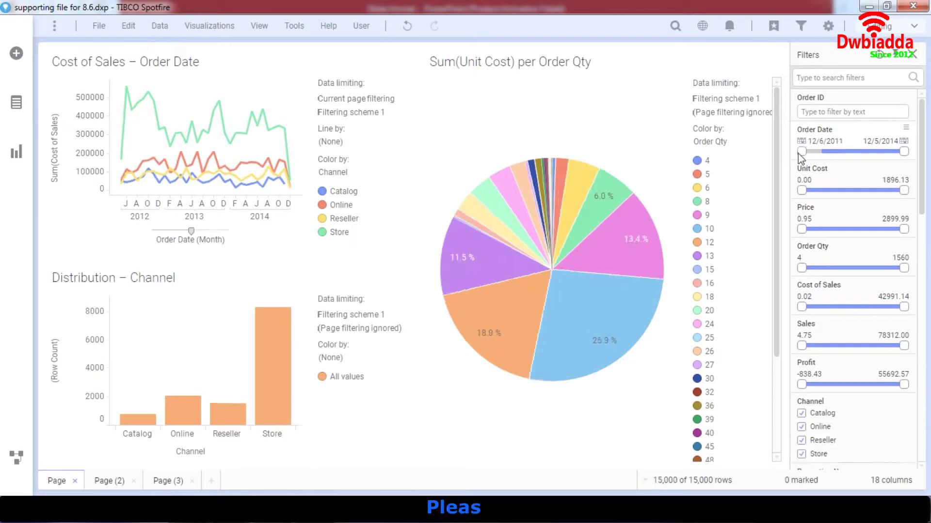
pyautogui.click(94, 482)
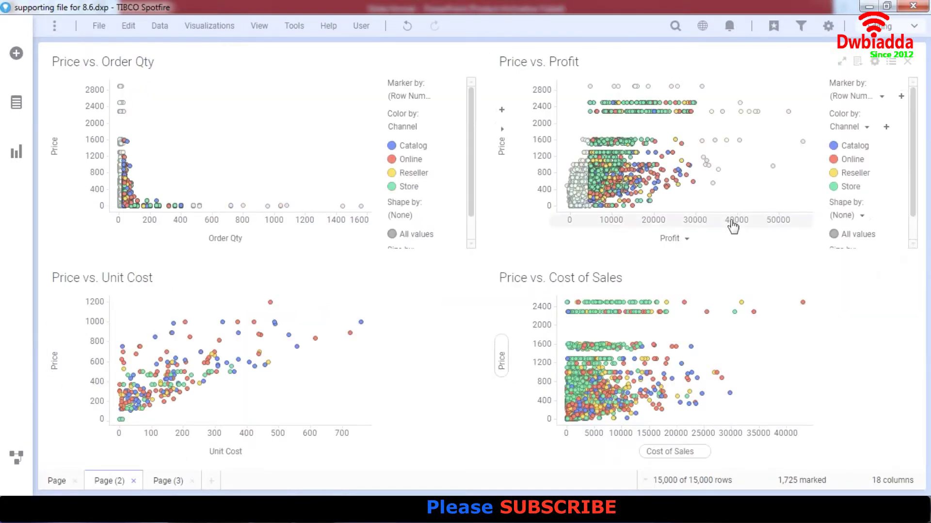
pyautogui.click(68, 480)
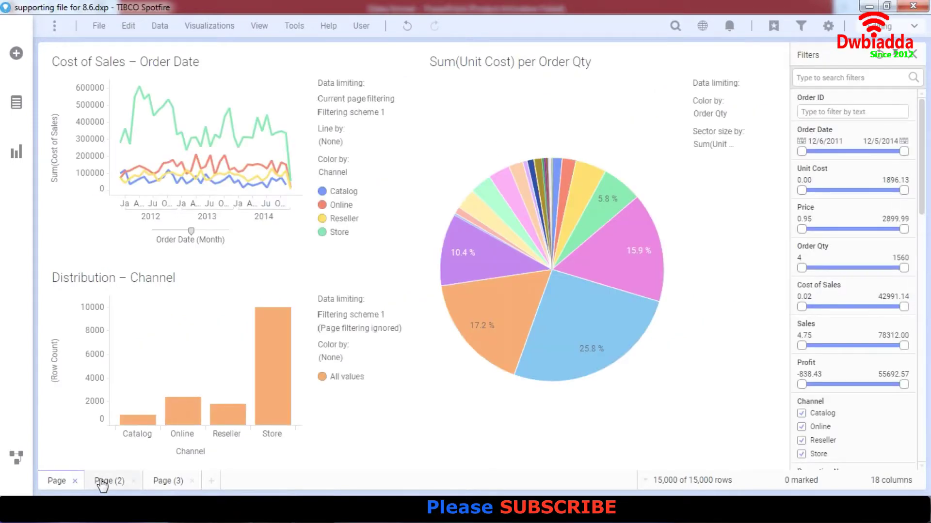
pyautogui.click(109, 481)
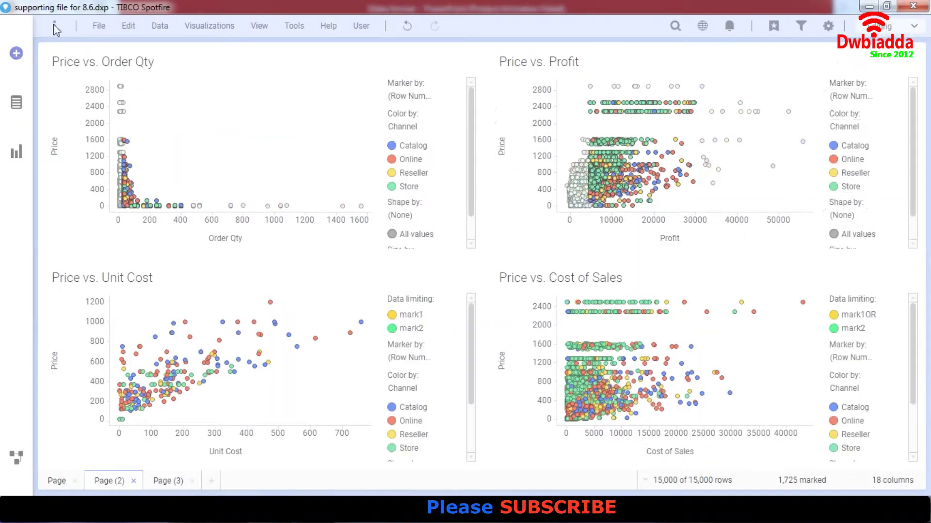
pyautogui.click(261, 30)
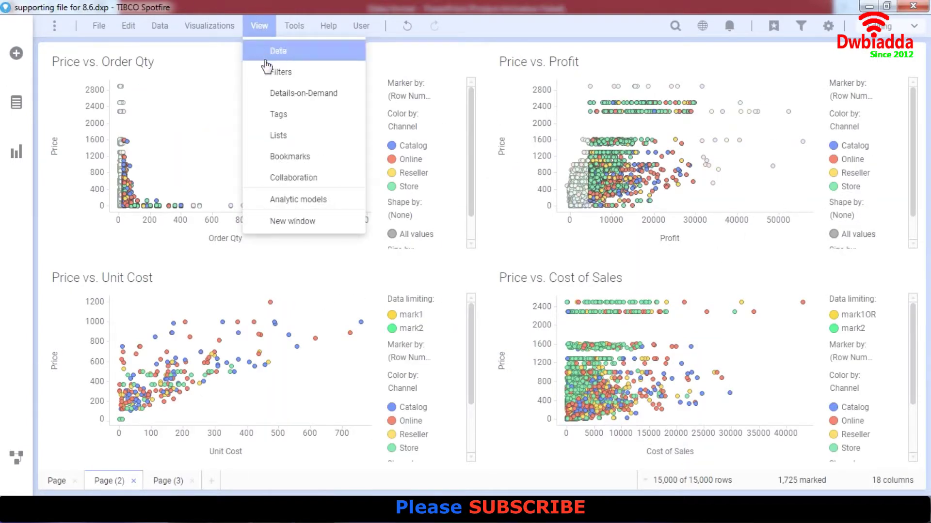
pyautogui.click(269, 71)
pyautogui.click(846, 57)
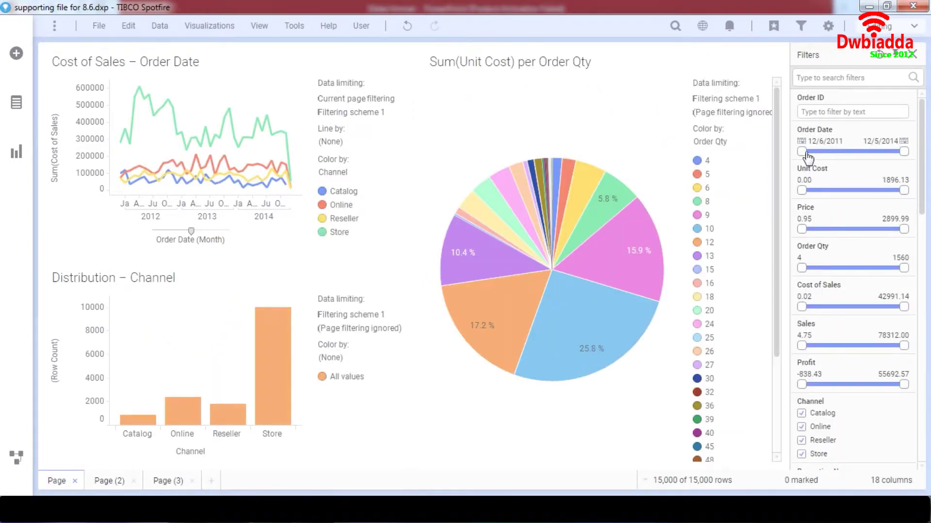
# Narrow Order Date to 8/17/2012–3/6/2013 across pages, then restore the full range on the first page
pyautogui.moveTo(812, 154); pyautogui.dragTo(830, 155)
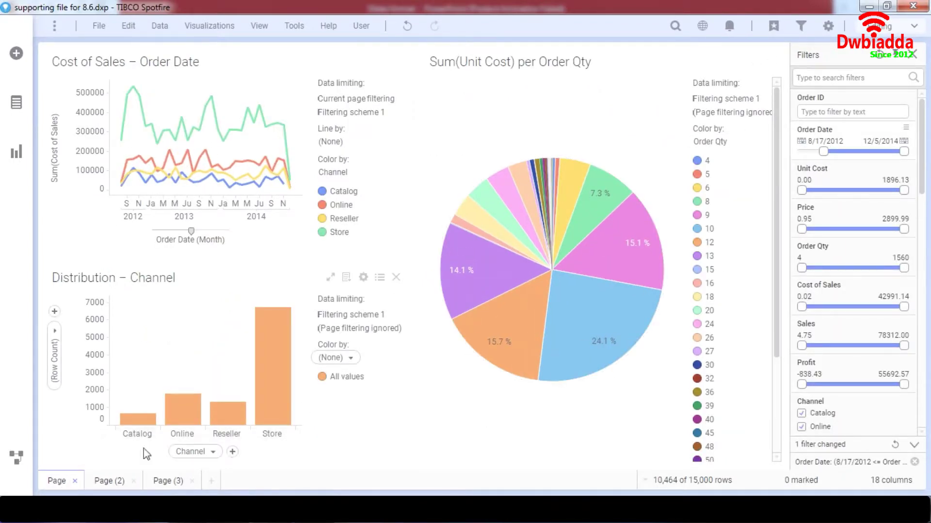
pyautogui.click(107, 490)
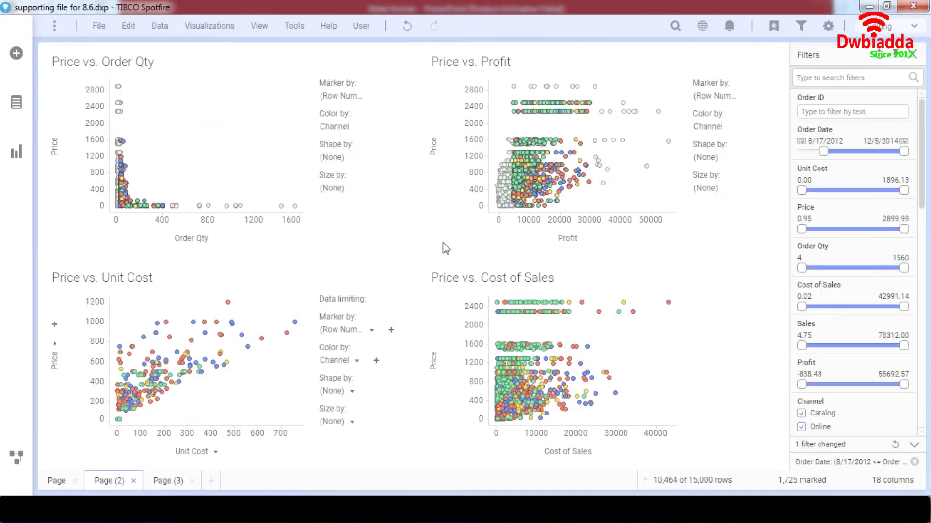
pyautogui.moveTo(903, 152); pyautogui.dragTo(849, 153)
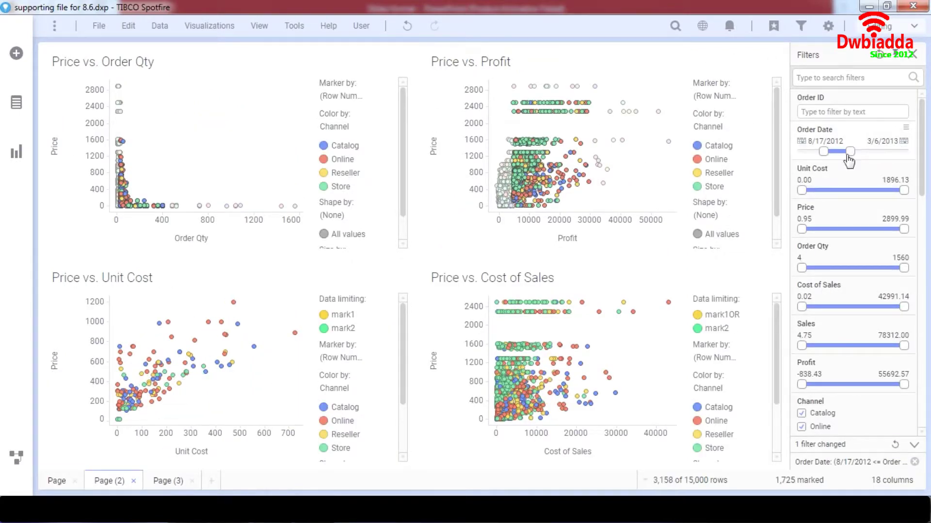
pyautogui.click(56, 483)
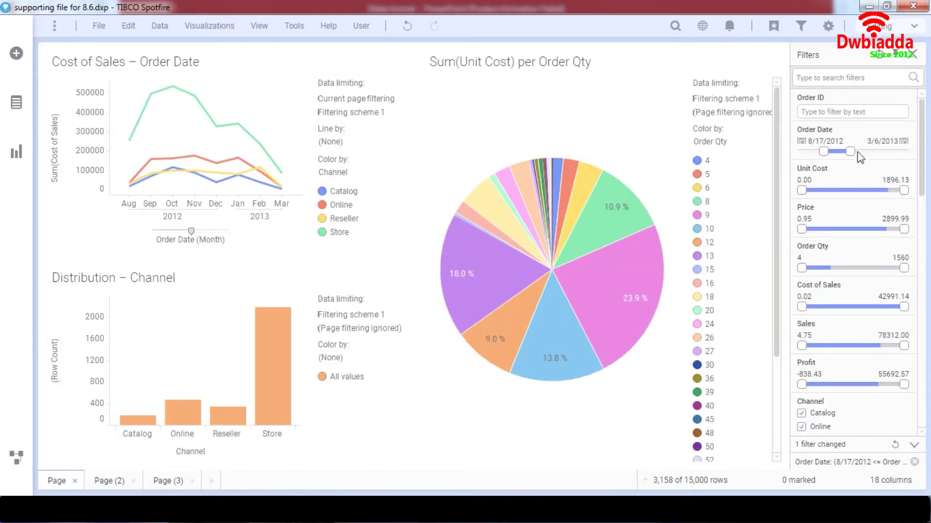
pyautogui.moveTo(872, 153); pyautogui.dragTo(907, 152)
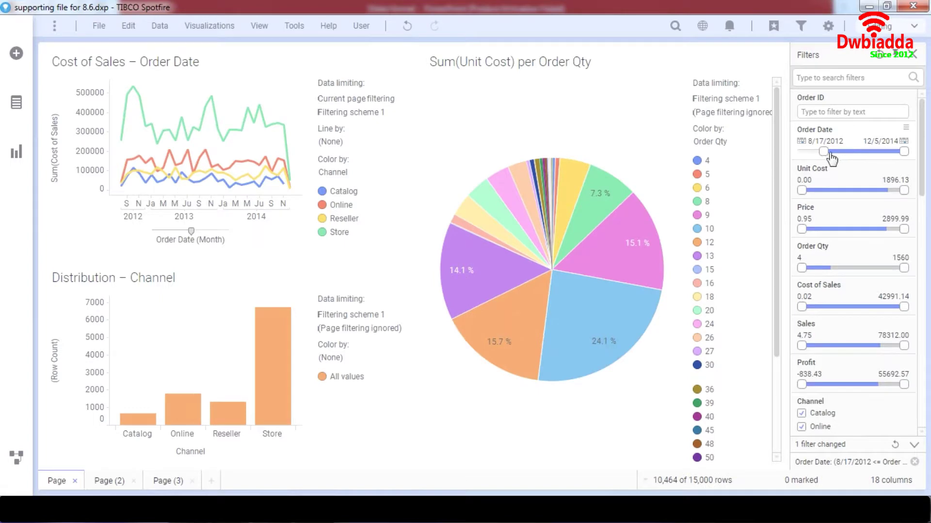
pyautogui.moveTo(823, 152); pyautogui.dragTo(779, 150)
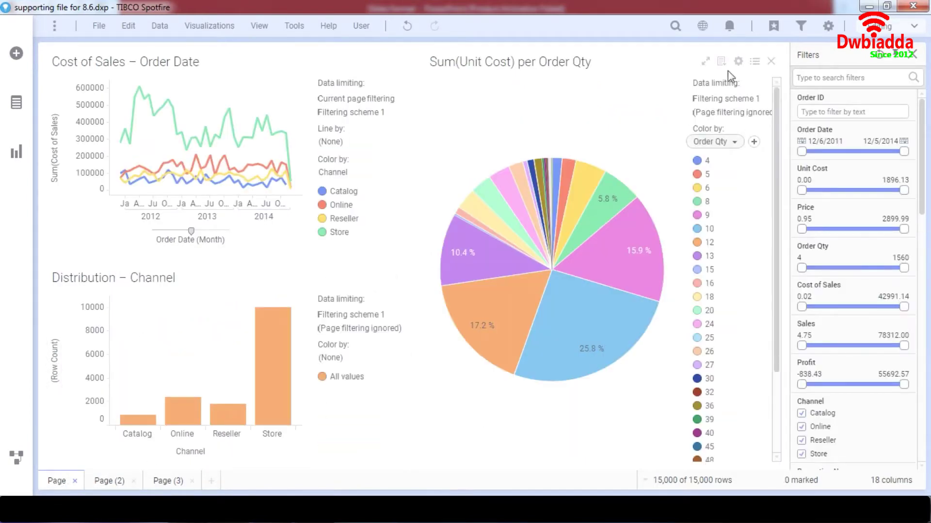
# In the Sum(Unit Cost) per Order Qty pie's Data settings, use Filtering scheme 2 instead of scheme 1
pyautogui.click(737, 62)
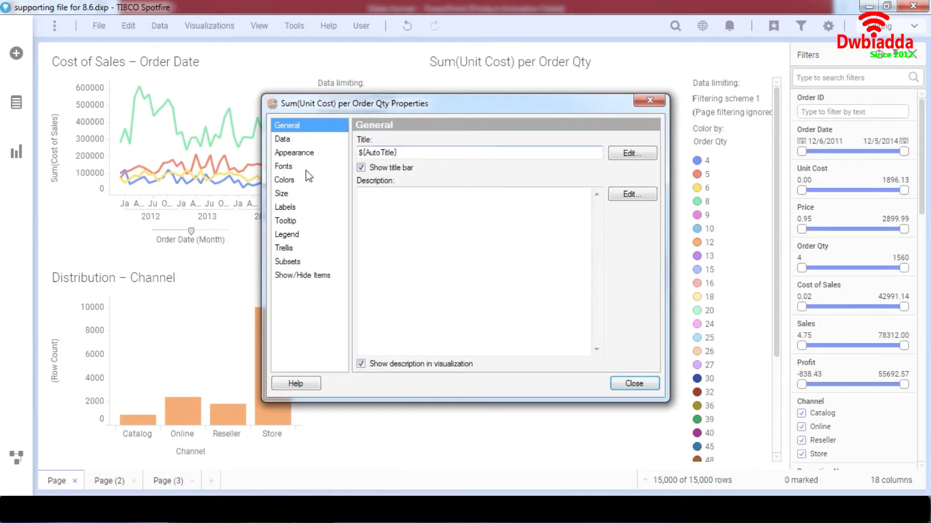
pyautogui.click(293, 140)
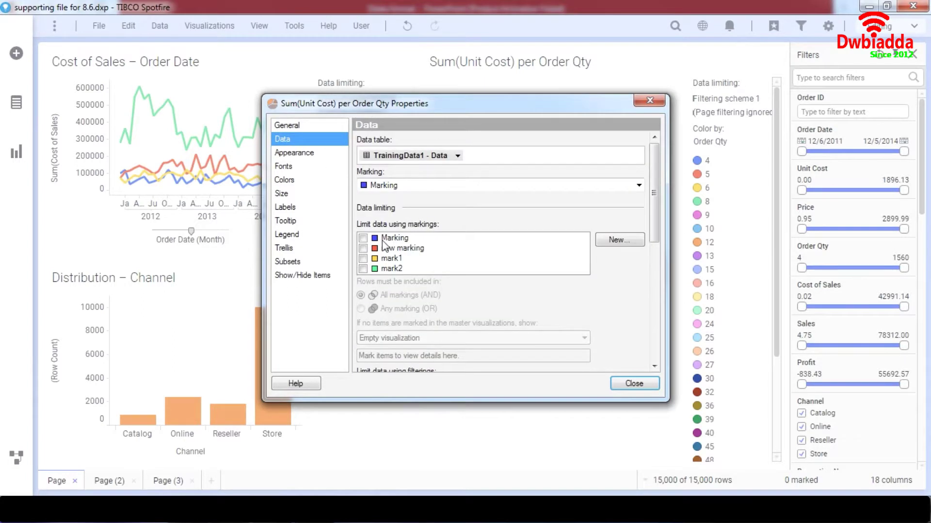
pyautogui.scroll(-10, 383, 248)
pyautogui.click(364, 171)
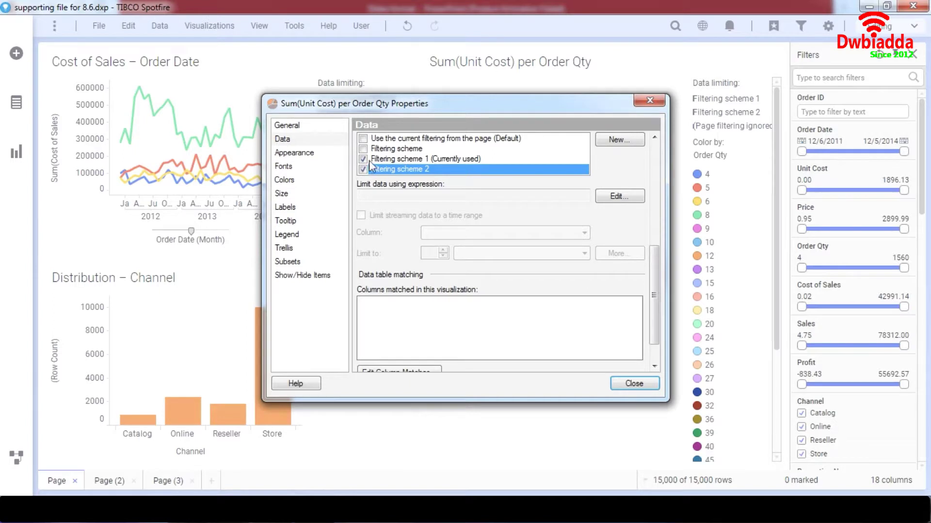
pyautogui.click(363, 159)
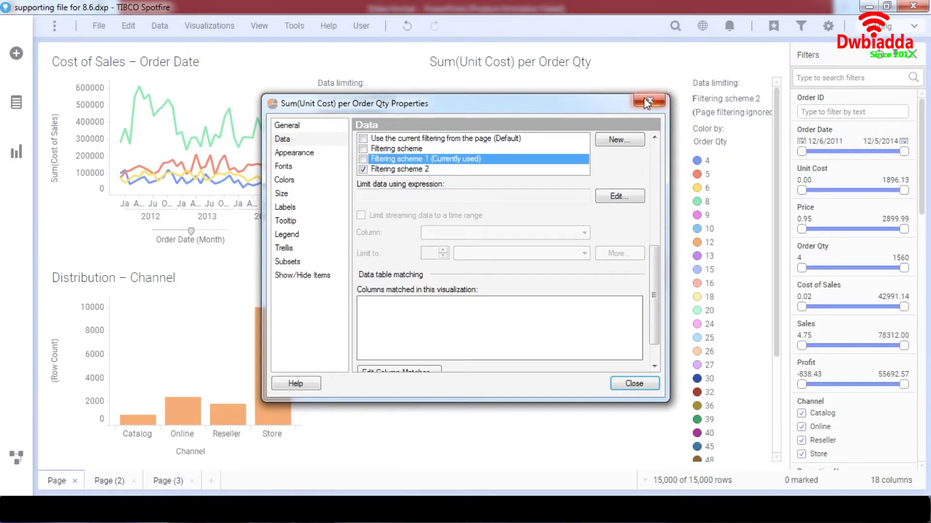
pyautogui.click(648, 102)
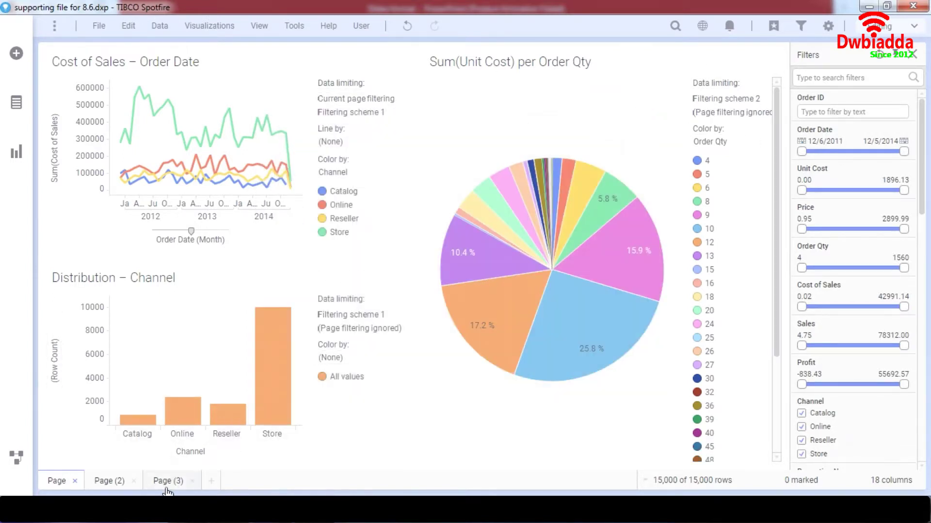
# Show the Filters panel on Page (3) and switch it to Filtering scheme 2
pyautogui.click(167, 489)
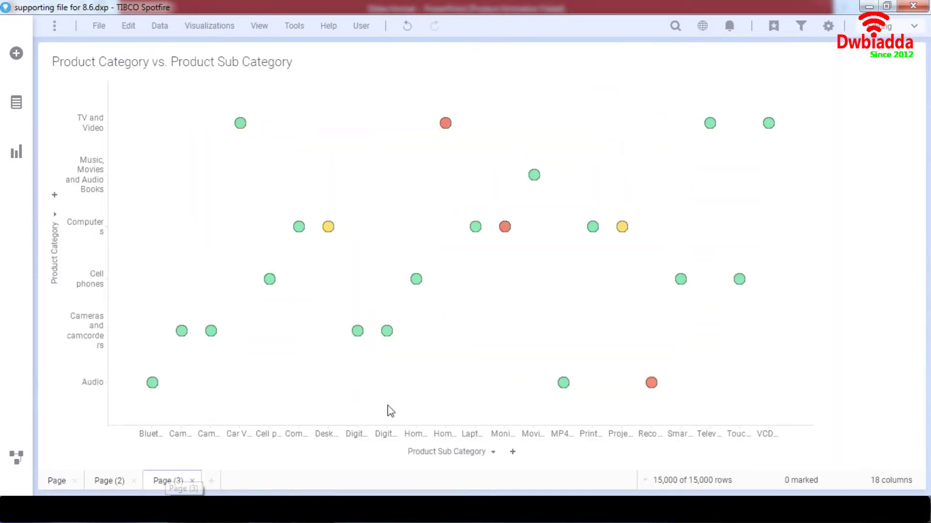
pyautogui.click(269, 27)
pyautogui.click(280, 68)
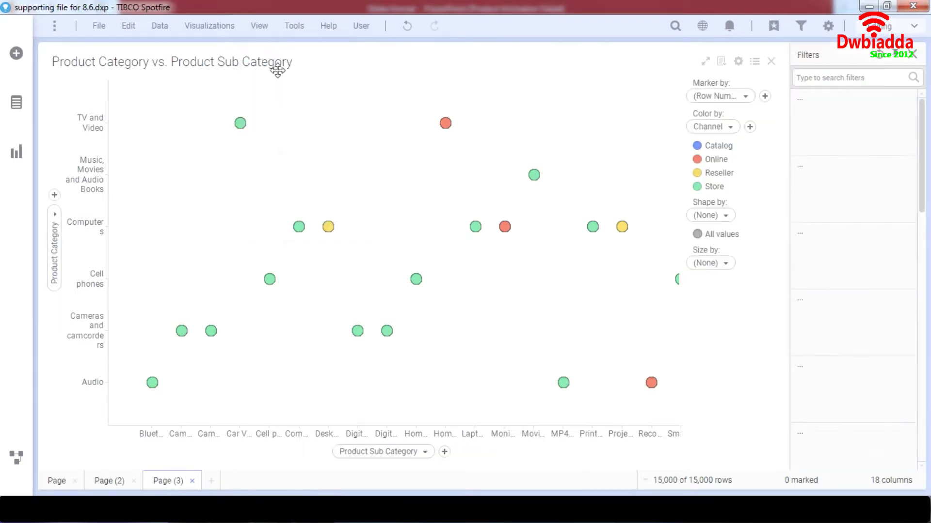
pyautogui.click(808, 57)
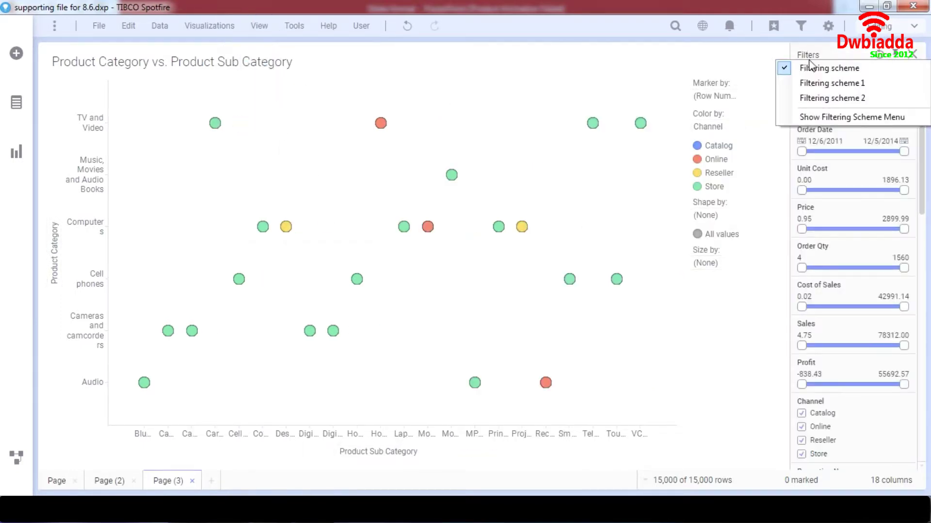
pyautogui.click(808, 99)
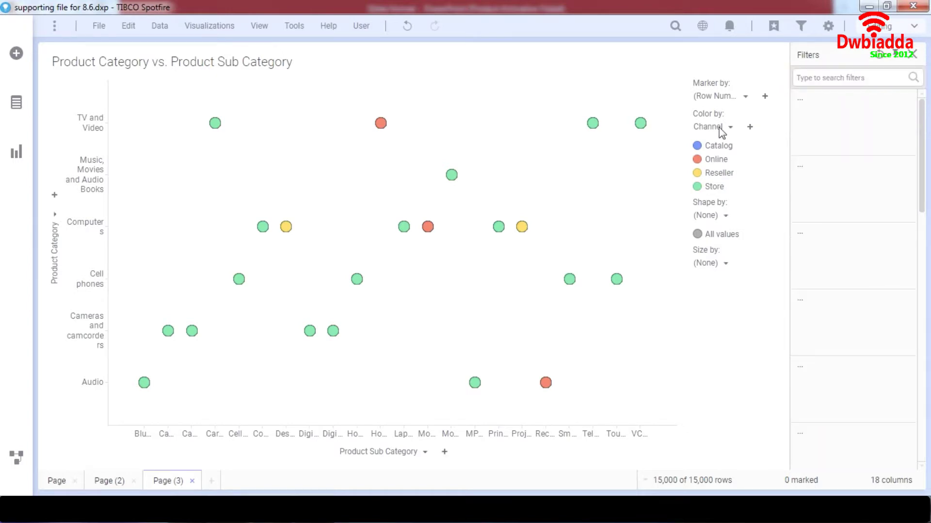
# After checking the first page, narrow Page (3)'s Order Qty filter to 806–892
pyautogui.click(59, 481)
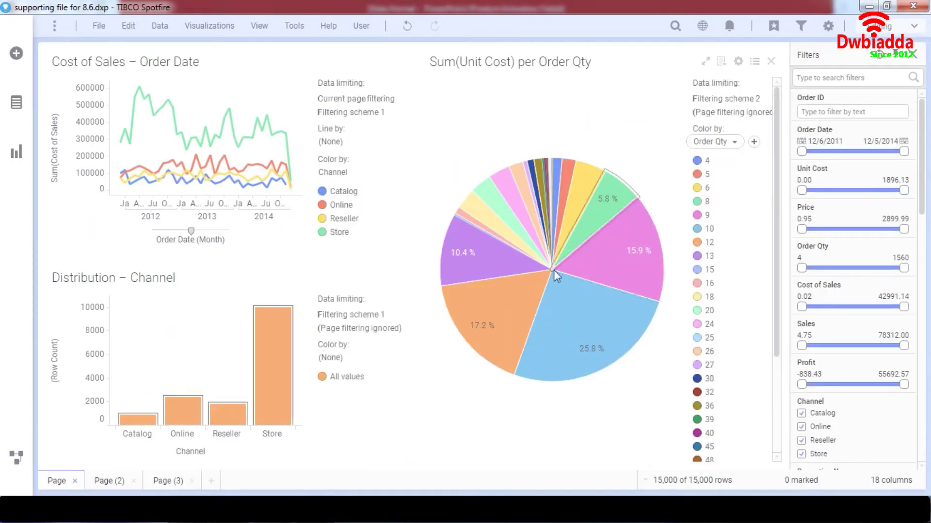
pyautogui.click(193, 479)
pyautogui.moveTo(806, 274); pyautogui.dragTo(860, 282)
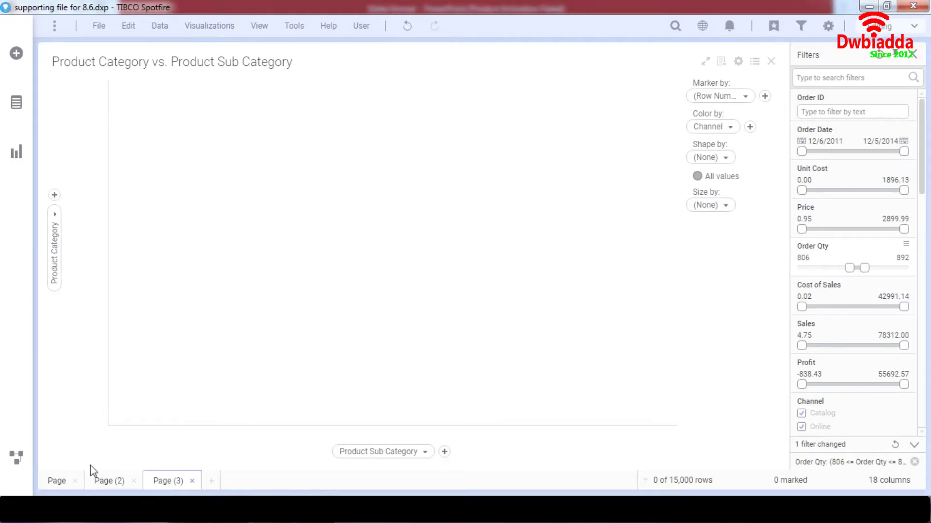
# On the first page, mark line-chart points from late 2012 to early 2014 and the Store bar
pyautogui.click(67, 486)
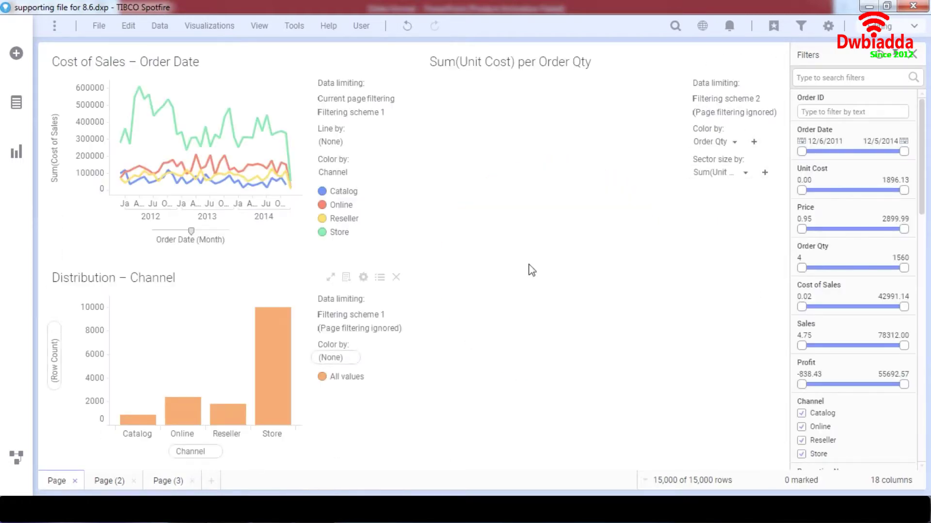
pyautogui.moveTo(166, 106); pyautogui.dragTo(240, 178)
pyautogui.moveTo(218, 314); pyautogui.dragTo(304, 362)
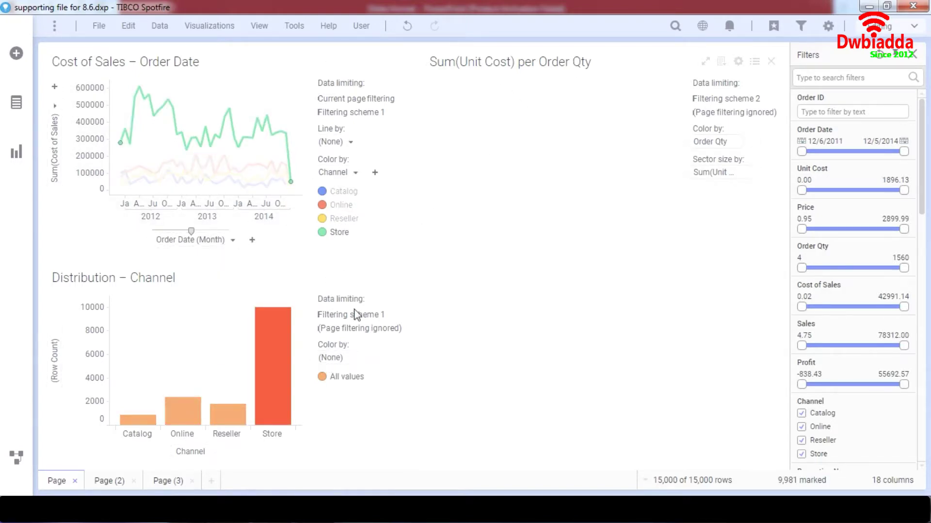
# Reset Order Qty to its minimum of 4, then shift it so the pie shows 720–1560
pyautogui.click(176, 481)
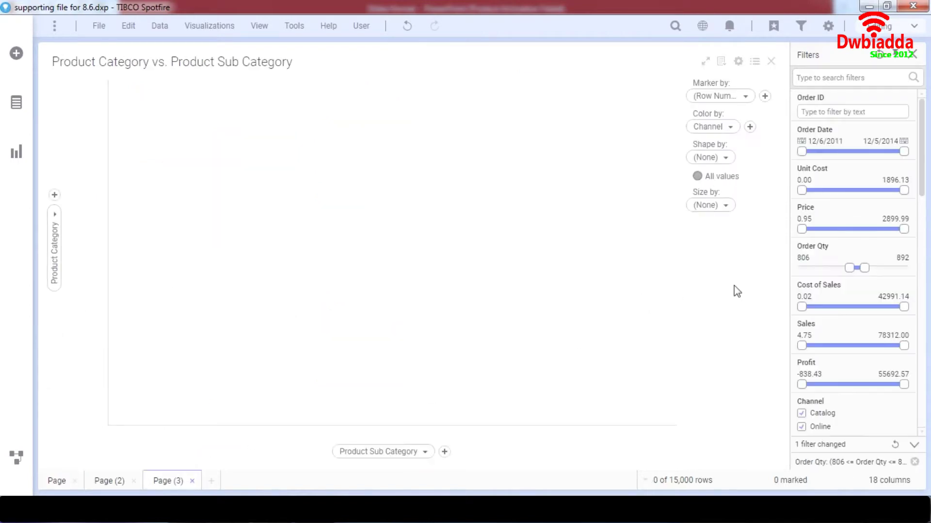
pyautogui.moveTo(846, 270); pyautogui.dragTo(790, 289)
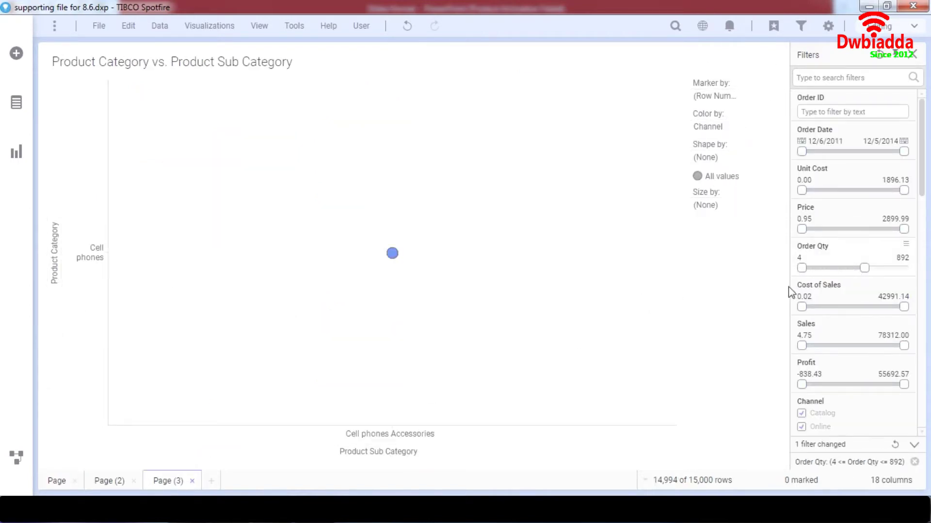
pyautogui.click(62, 481)
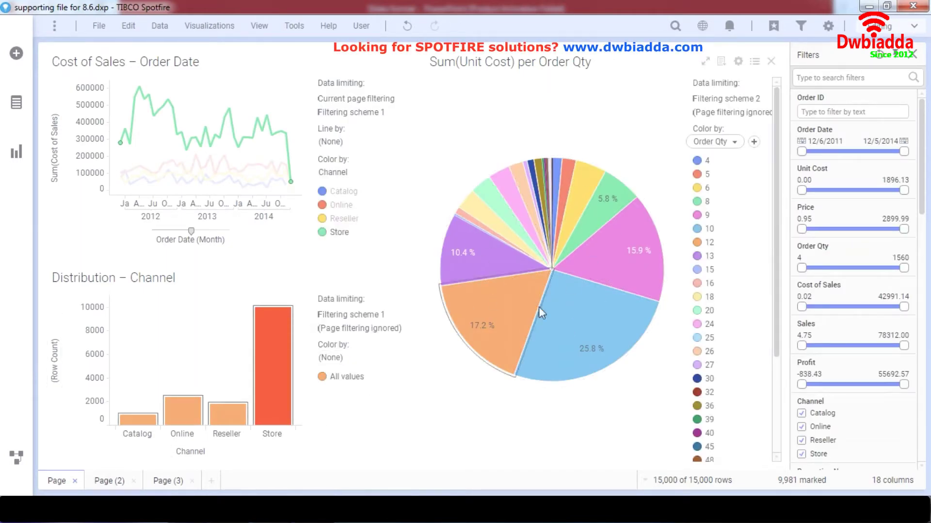
pyautogui.click(169, 480)
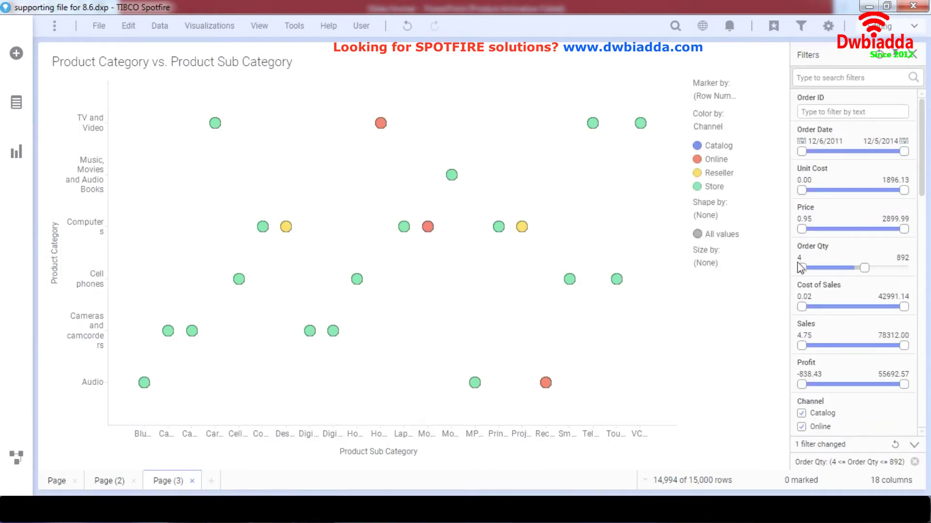
pyautogui.moveTo(861, 273); pyautogui.dragTo(910, 267)
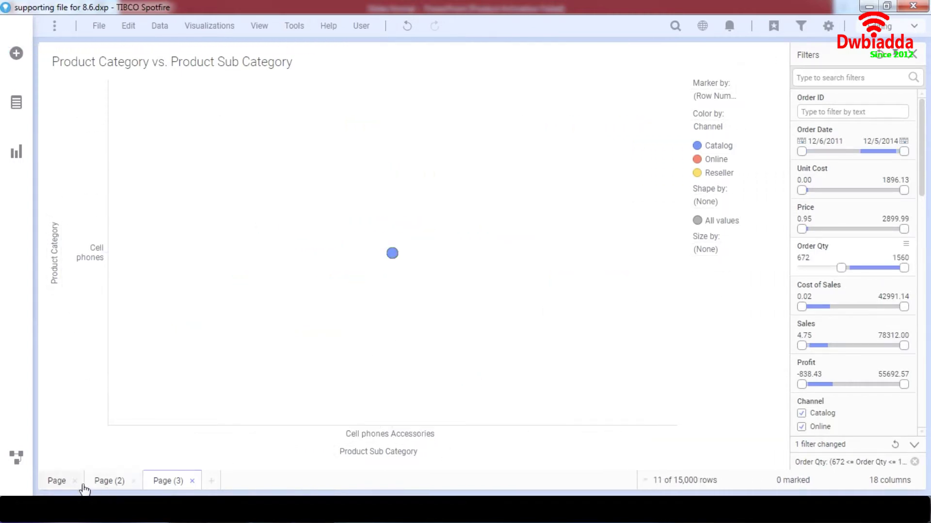
pyautogui.click(58, 481)
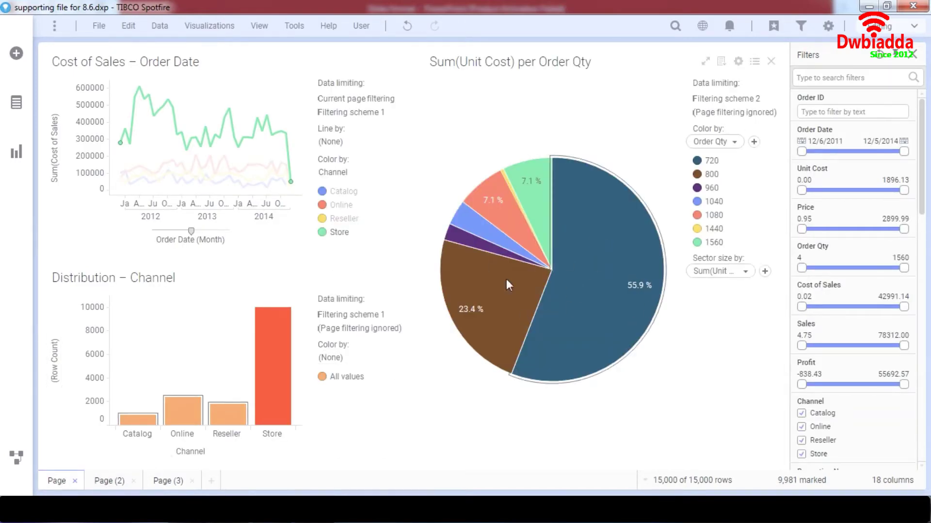
# Mark the pie's 800 slice, then mark the 1080 Order Qty slice (7.1%) instead
pyautogui.moveTo(545, 253)
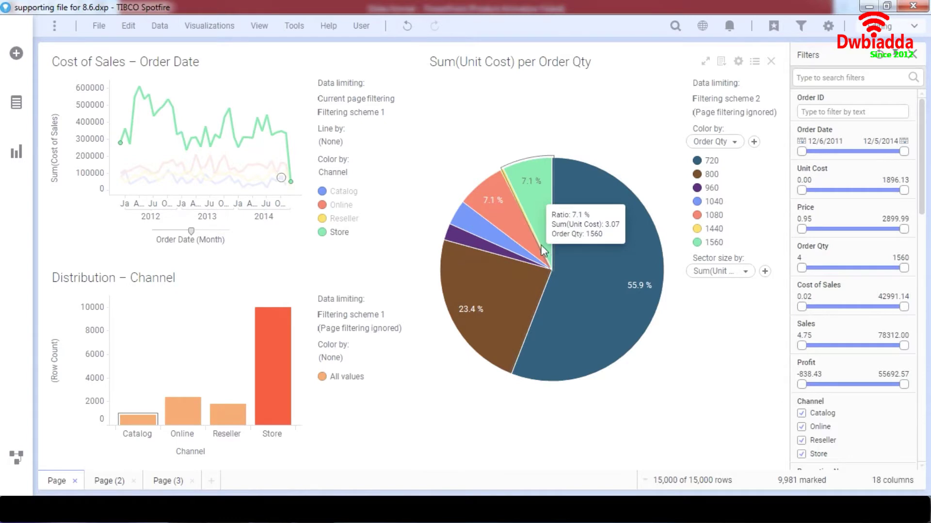
pyautogui.click(517, 266)
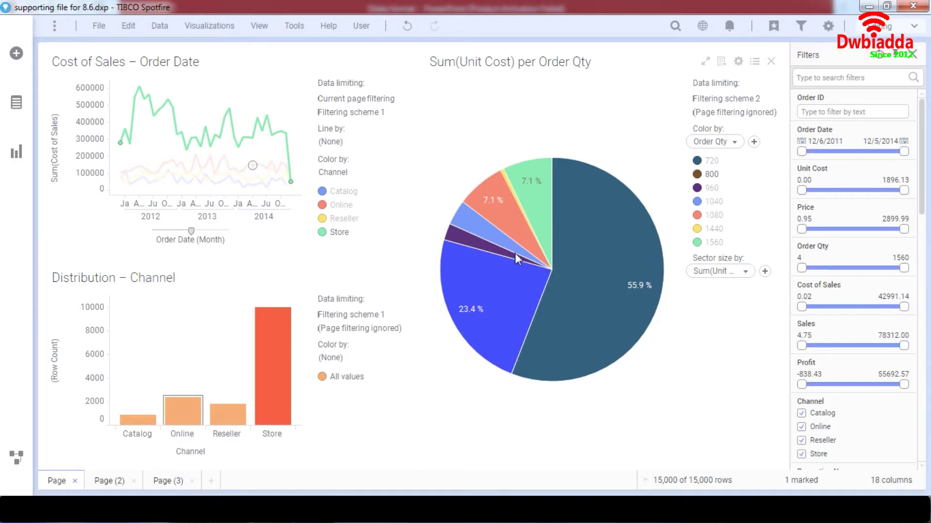
pyautogui.click(515, 237)
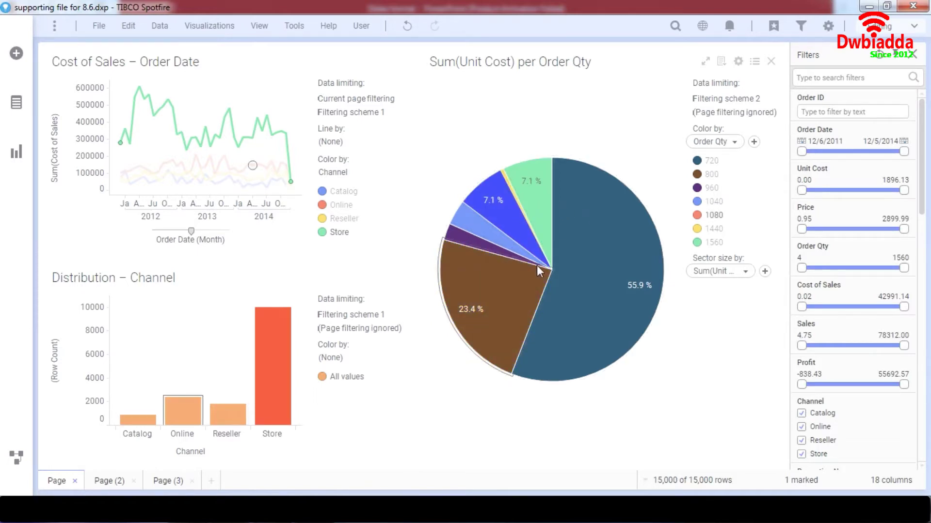
pyautogui.moveTo(578, 220)
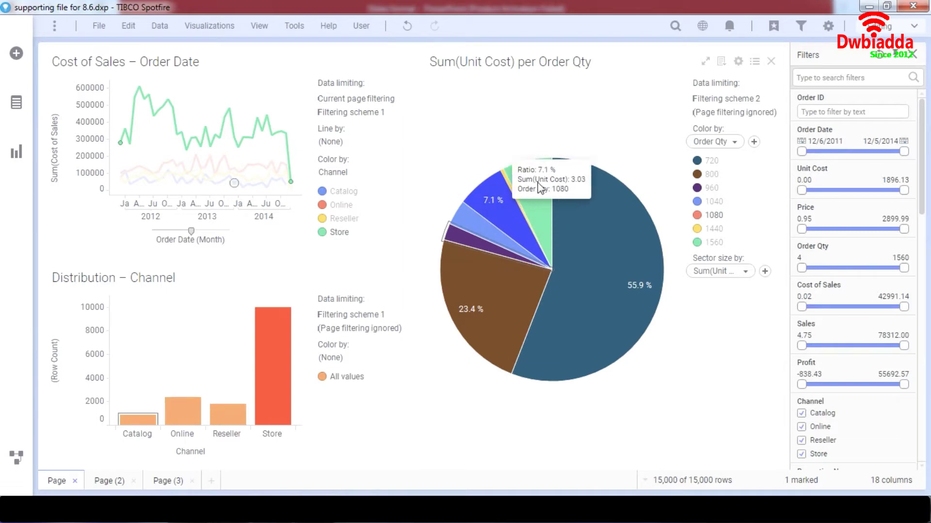
# Add Page (4) holding a Unit Cost per Channel treemap
pyautogui.click(212, 481)
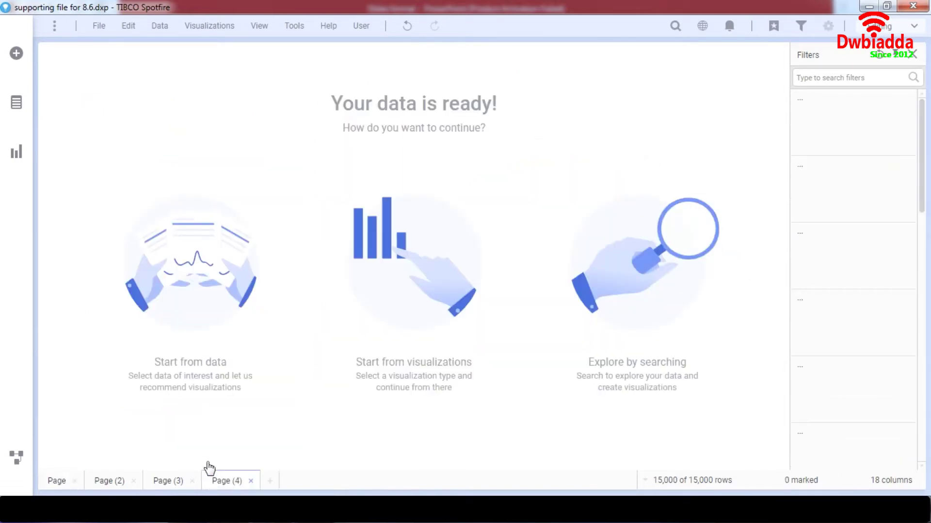
pyautogui.click(8, 148)
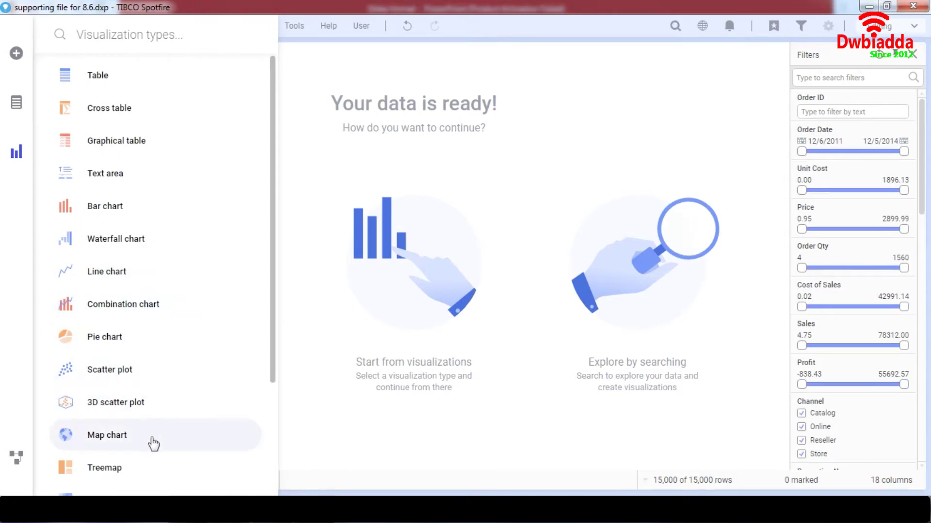
pyautogui.click(156, 467)
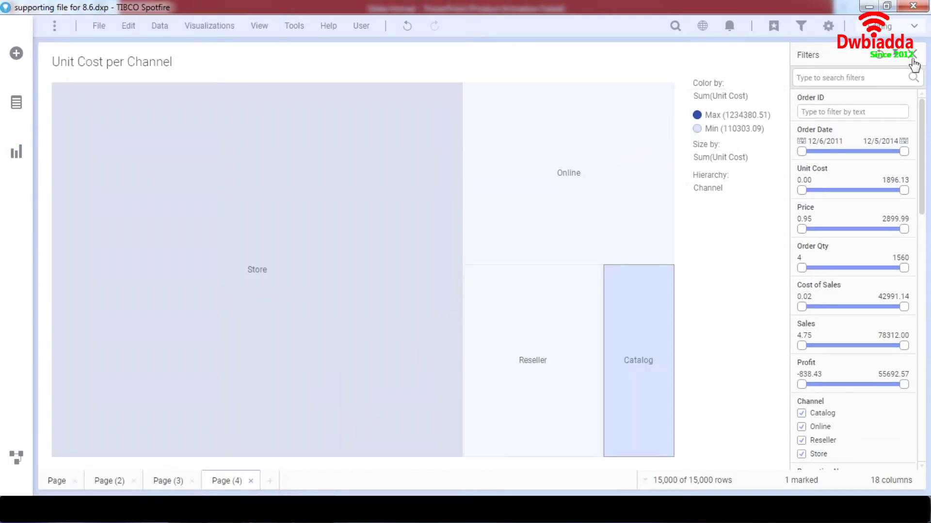
# Set Page (4) to Filtering scheme and narrow Order Date to 7/5/2013–5/24/2014
pyautogui.click(826, 54)
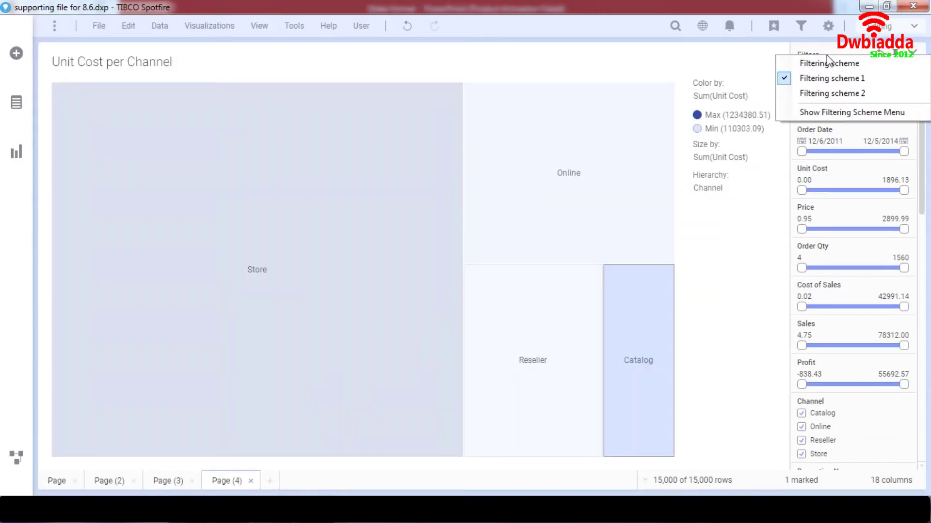
pyautogui.click(836, 67)
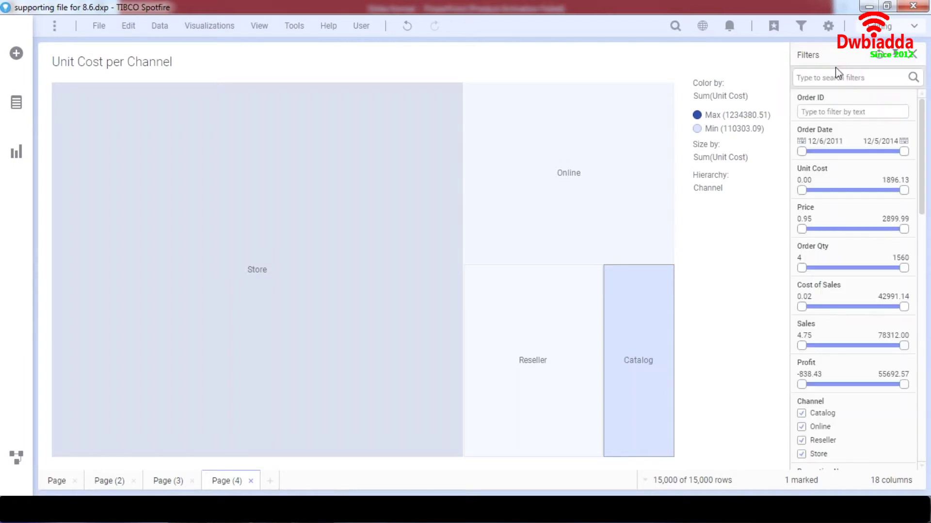
pyautogui.moveTo(801, 151); pyautogui.dragTo(851, 151)
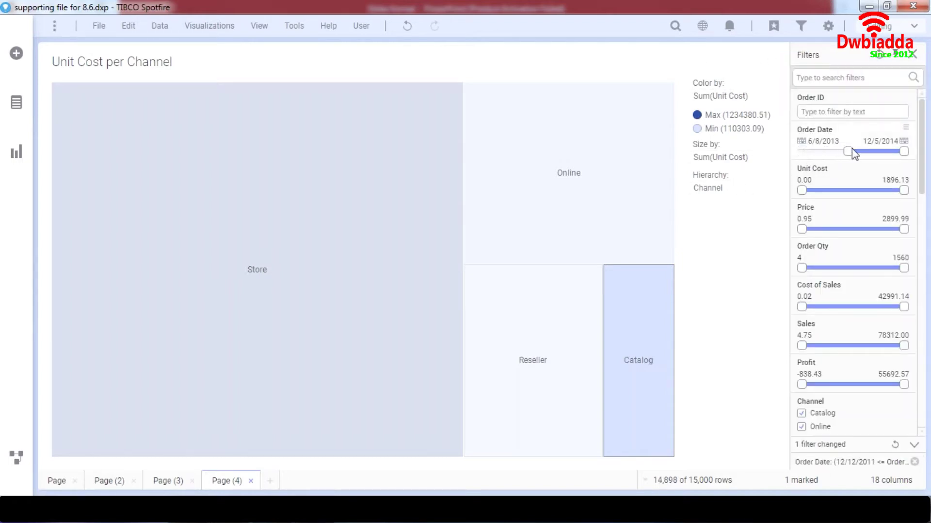
pyautogui.moveTo(903, 152); pyautogui.dragTo(887, 151)
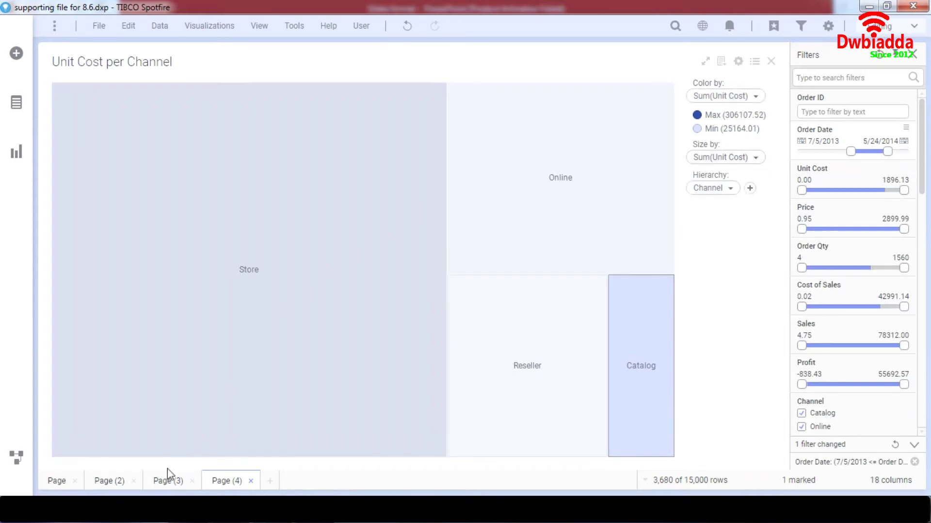
pyautogui.click(171, 481)
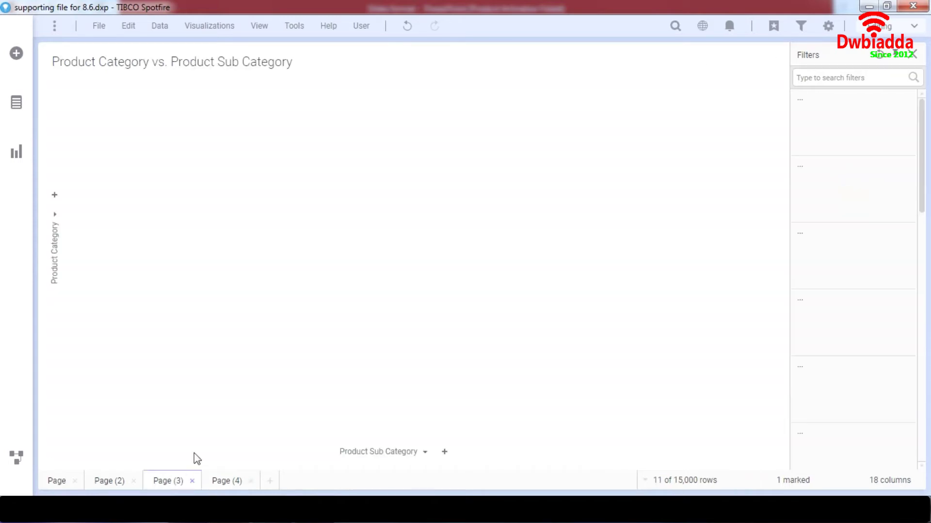
# On Page (2), also limit the Price vs. Unit Cost scatter plot by Filtering scheme
pyautogui.click(109, 482)
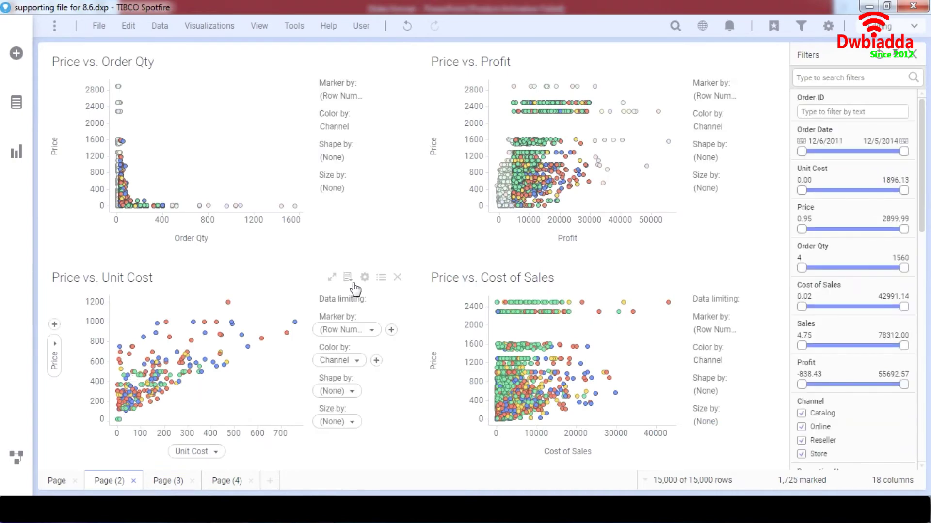
pyautogui.click(363, 276)
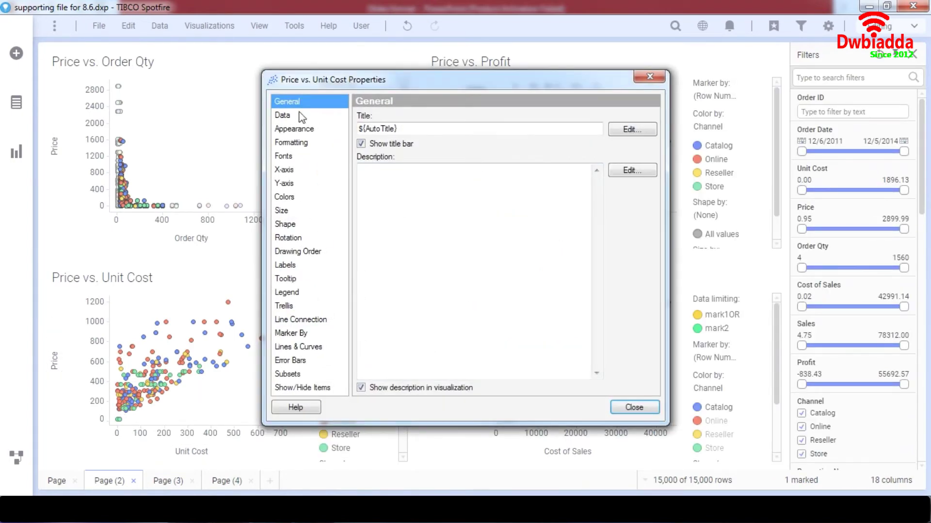
pyautogui.click(283, 114)
pyautogui.scroll(-5, 574, 326)
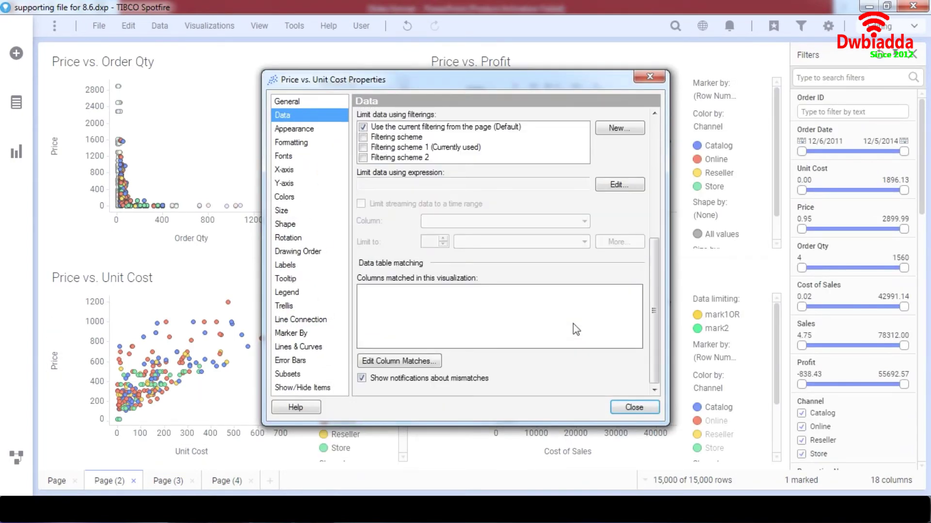
pyautogui.scroll(2, 576, 329)
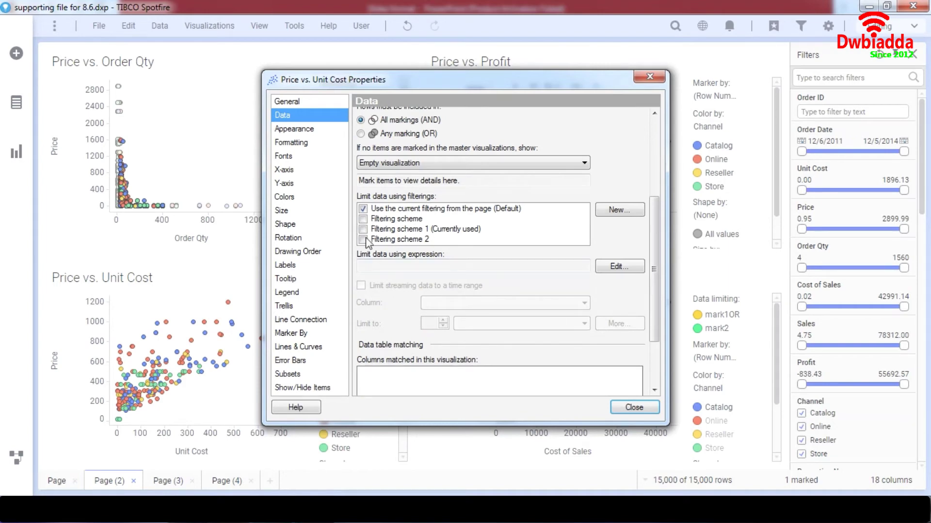
pyautogui.click(363, 220)
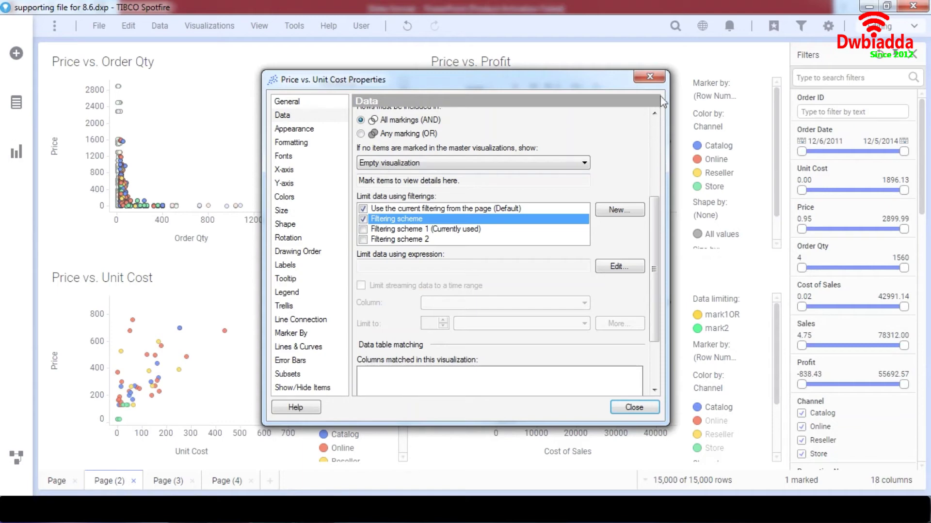
pyautogui.click(655, 77)
pyautogui.click(231, 487)
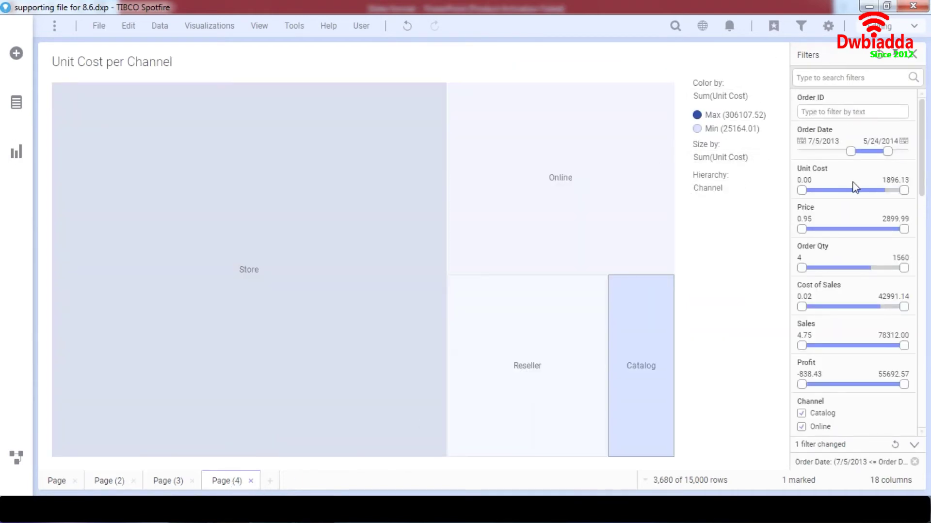
# Raise Unit Cost minimum to 488.58, leaving Page (2)'s scatter plot with one Online point at Price 890
pyautogui.moveTo(801, 190); pyautogui.dragTo(838, 191)
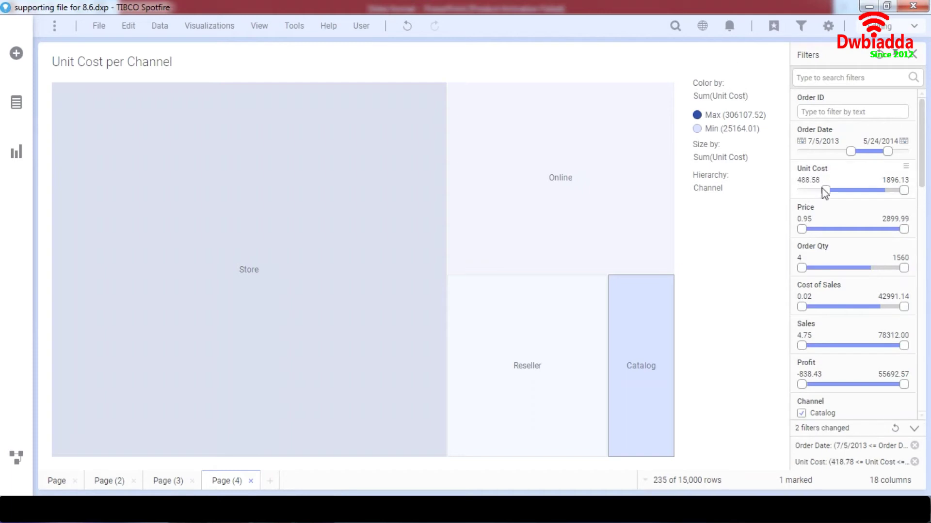
pyautogui.click(162, 485)
pyautogui.click(125, 480)
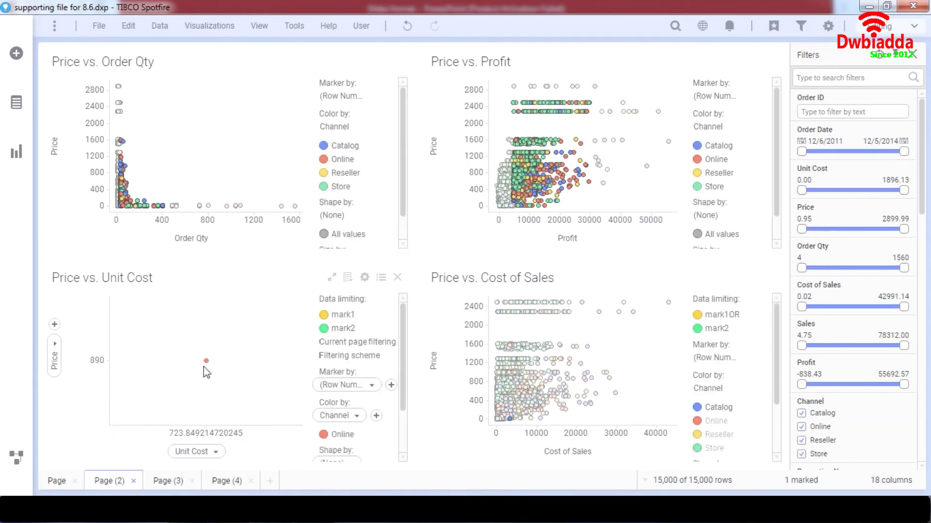
pyautogui.moveTo(207, 366)
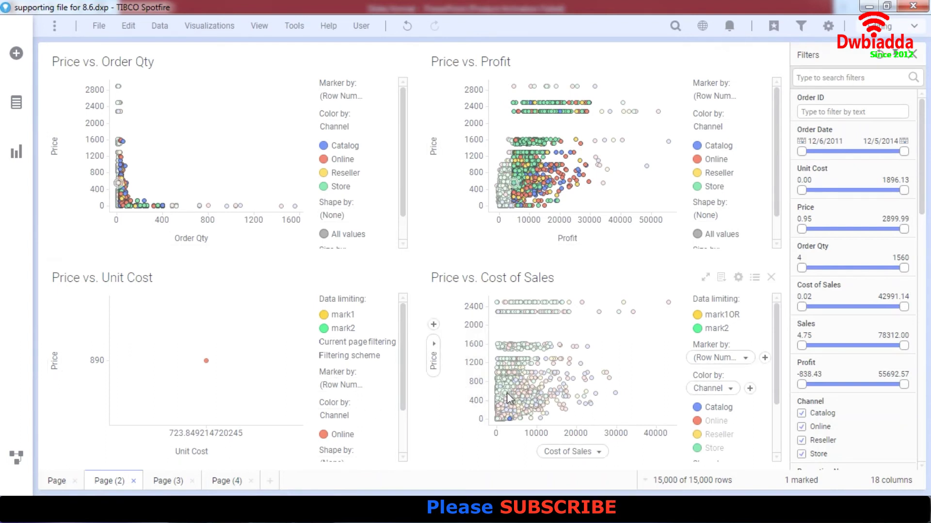
# Move from Page (4) through Page (3) to the first page and scroll its Filters panel
pyautogui.click(215, 482)
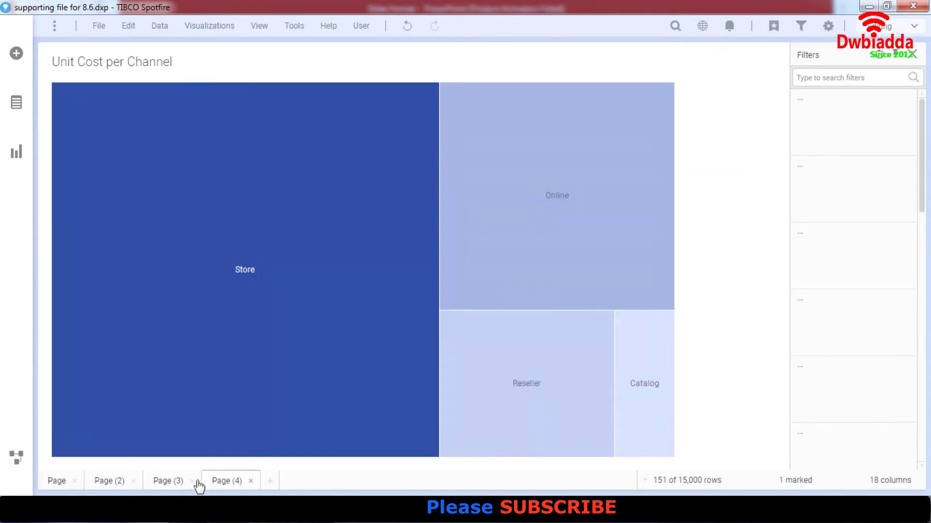
pyautogui.click(167, 482)
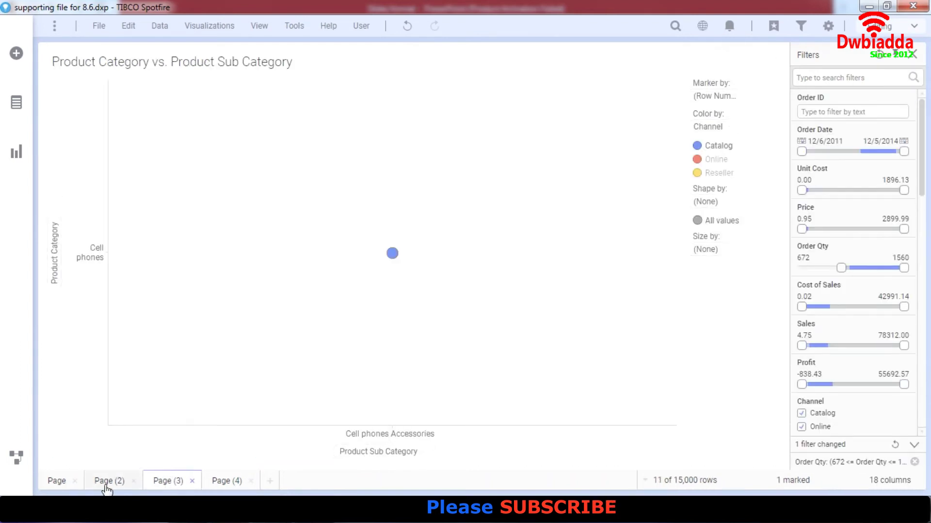
pyautogui.click(55, 480)
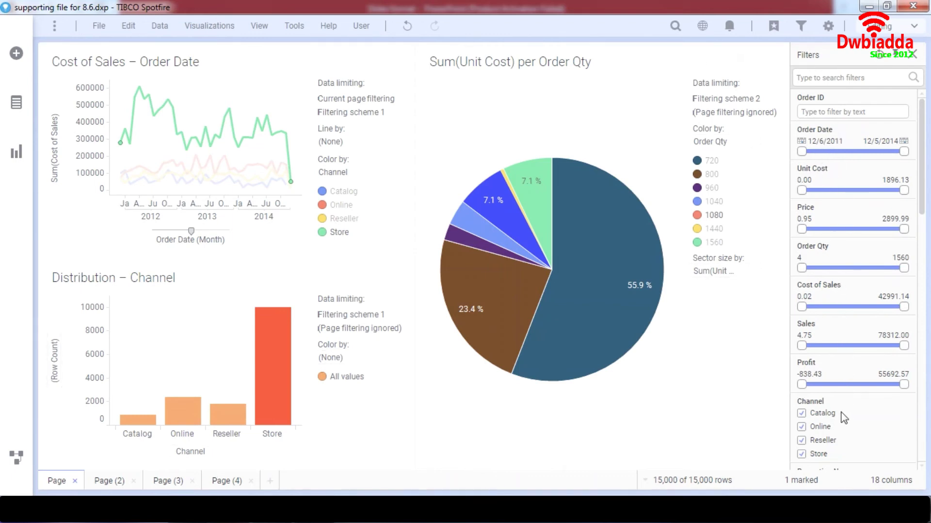
pyautogui.scroll(-3, 843, 418)
pyautogui.scroll(-4, 832, 388)
pyautogui.scroll(7, 826, 383)
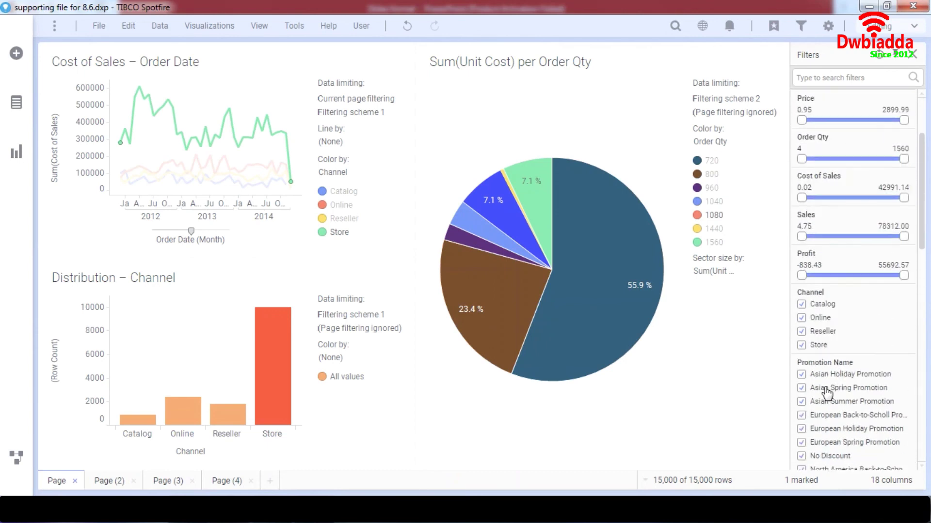